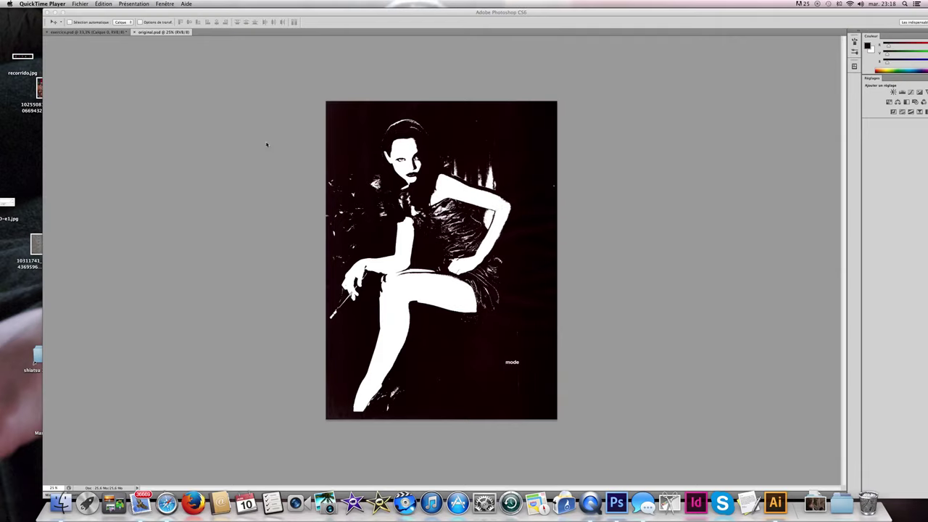
Step: Bring Photoshop forward and switch to the exercice.psd colour fashion photo
click(266, 145)
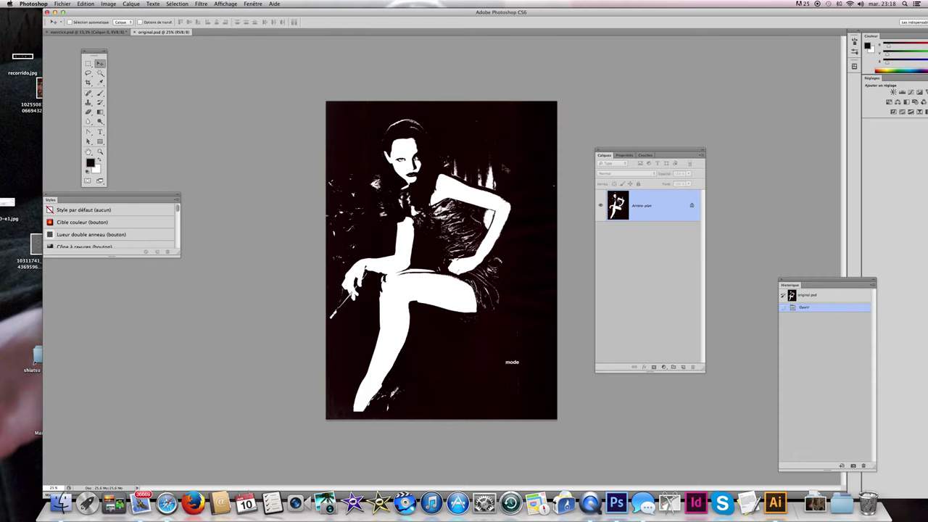
click(108, 32)
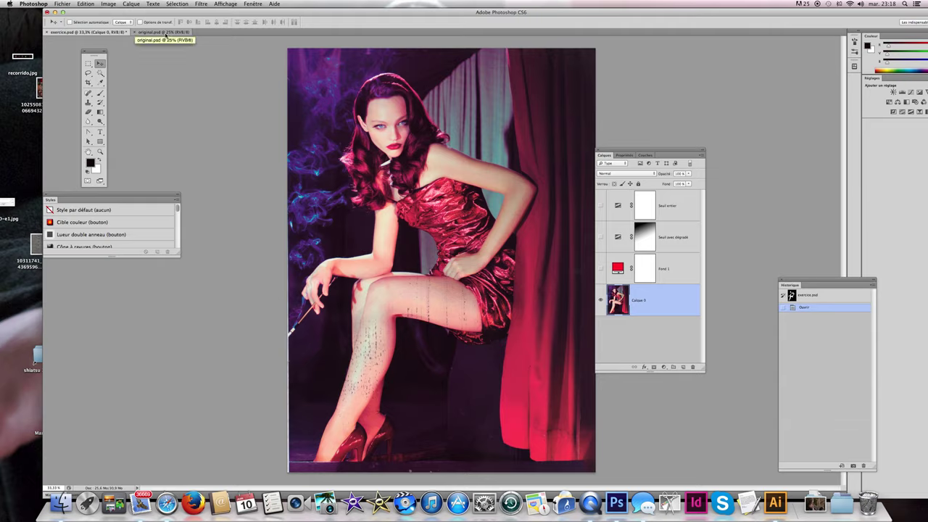
Step: Compare with original.psd and preview the Seuil entier, Seuil avec dégradé and Fond 1 layers
click(165, 34)
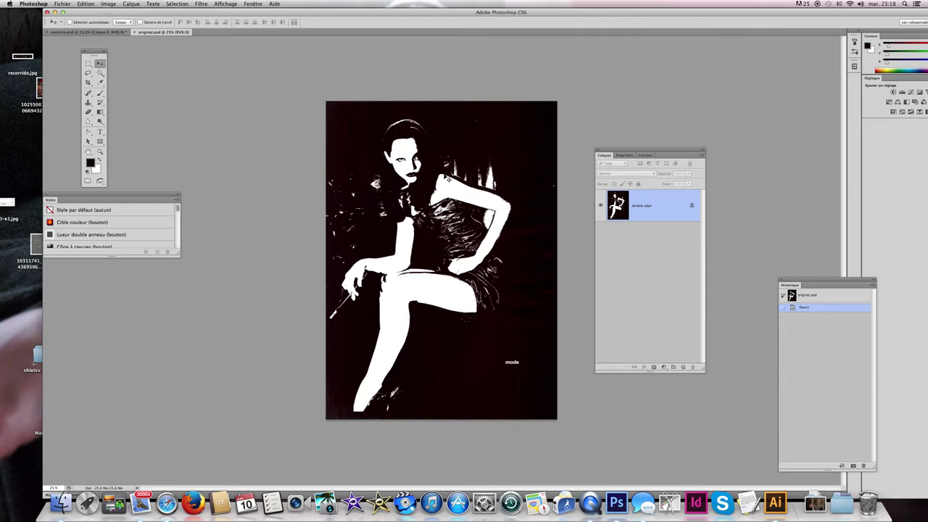
click(87, 32)
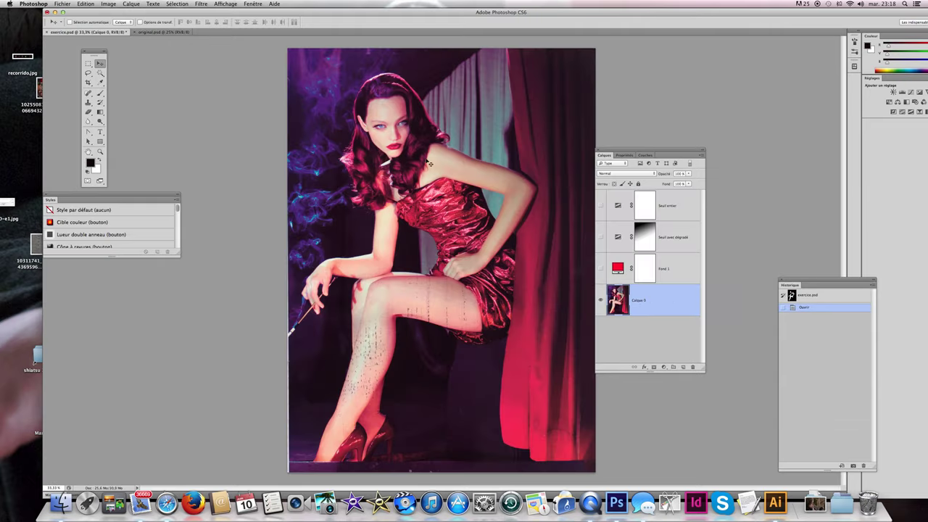
click(682, 206)
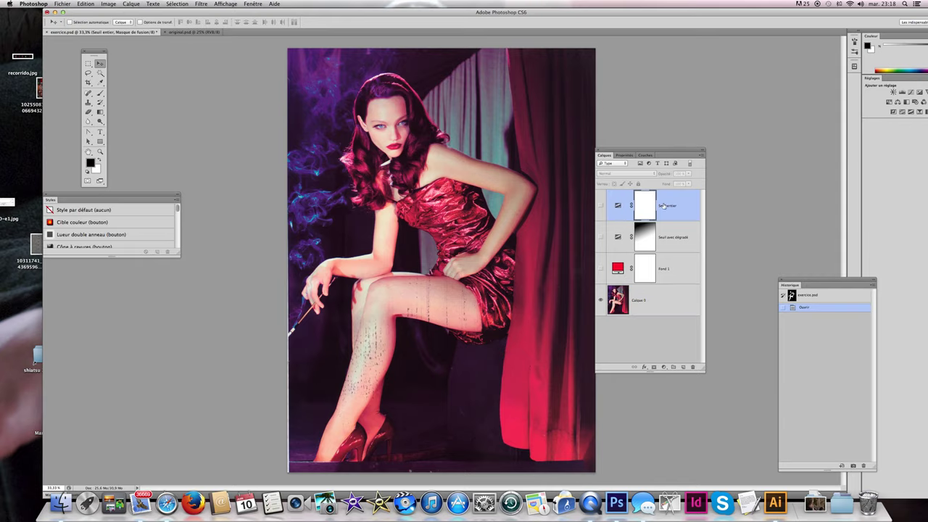
click(601, 206)
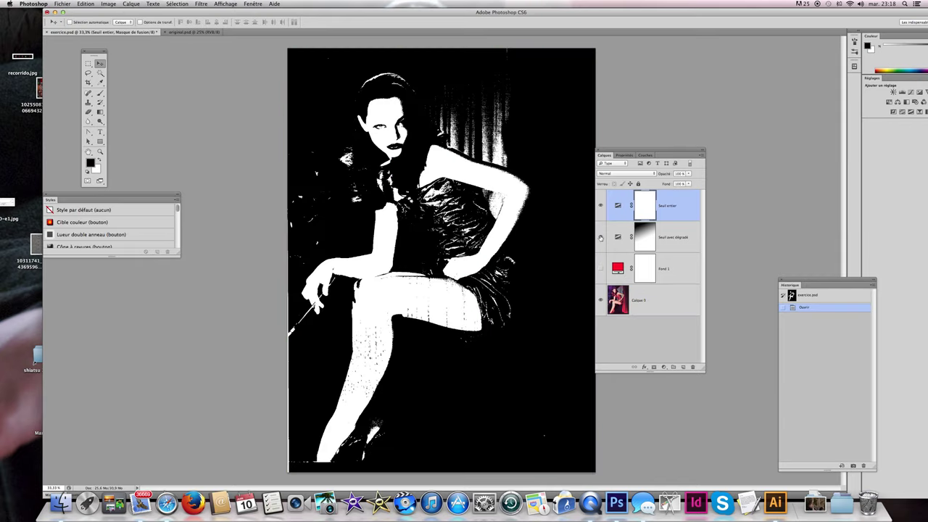
click(601, 237)
click(600, 206)
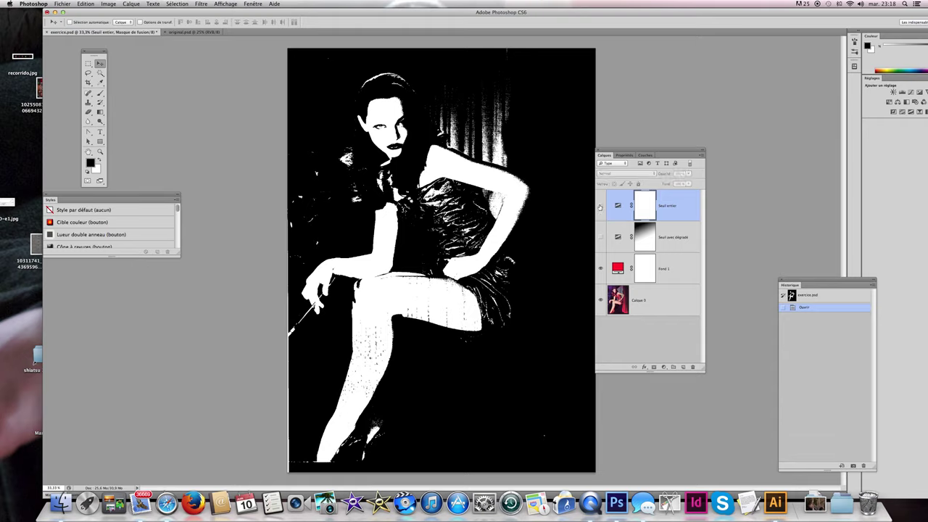
click(600, 237)
Step: Delete the Seuil entier, Seuil avec dégradé and Fond 1 layers, keeping only Calque 0
click(670, 272)
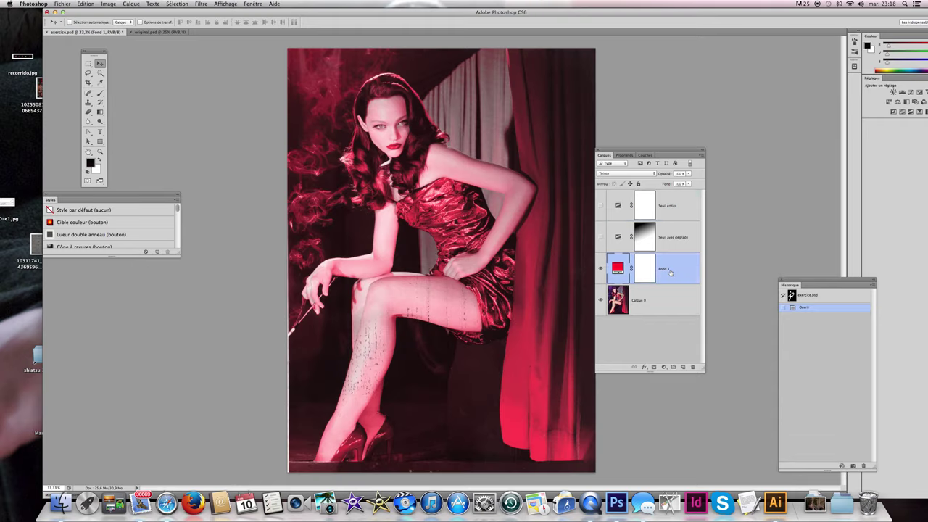
shift+click(671, 209)
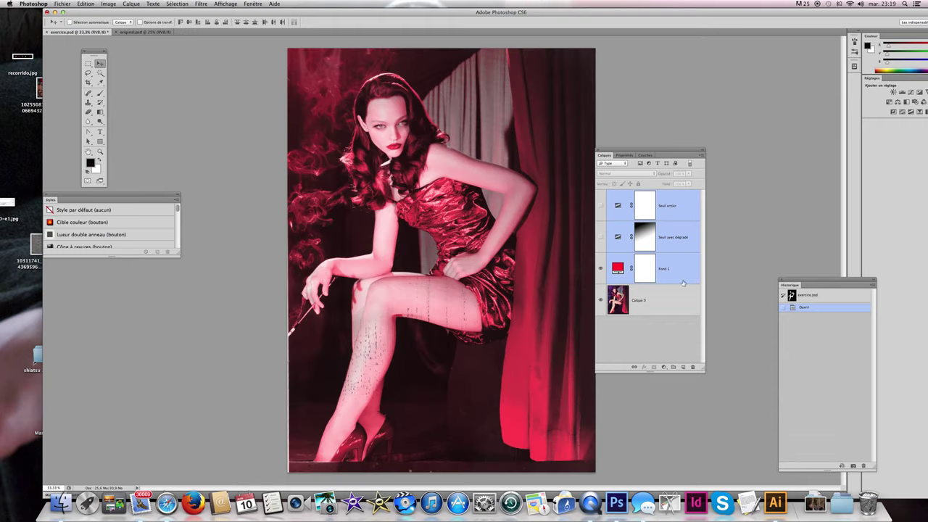
drag(676, 273, 692, 366)
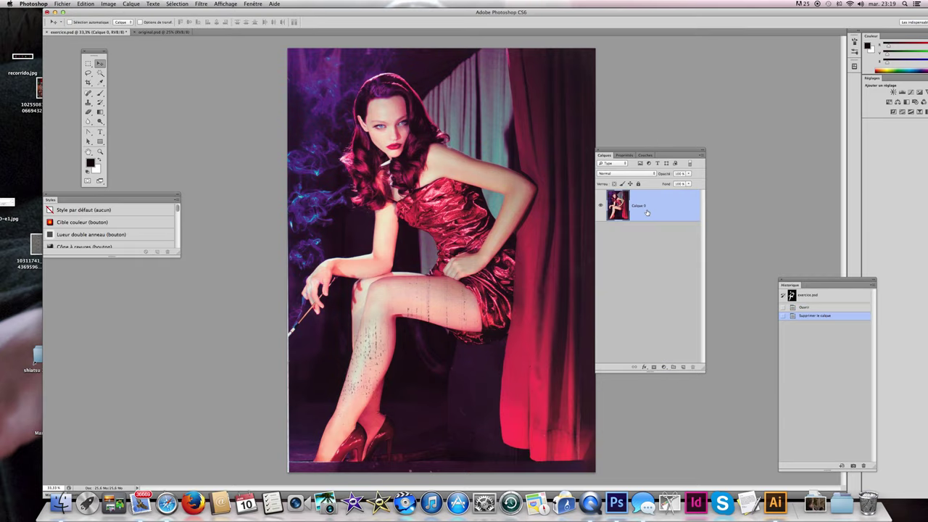
Step: Add a Seuil threshold adjustment layer with its threshold level at 139
click(664, 368)
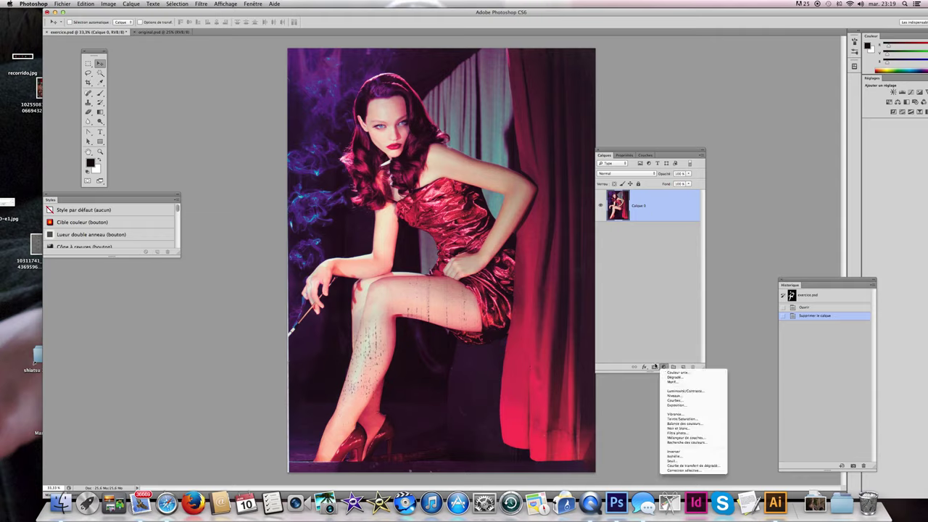
click(671, 461)
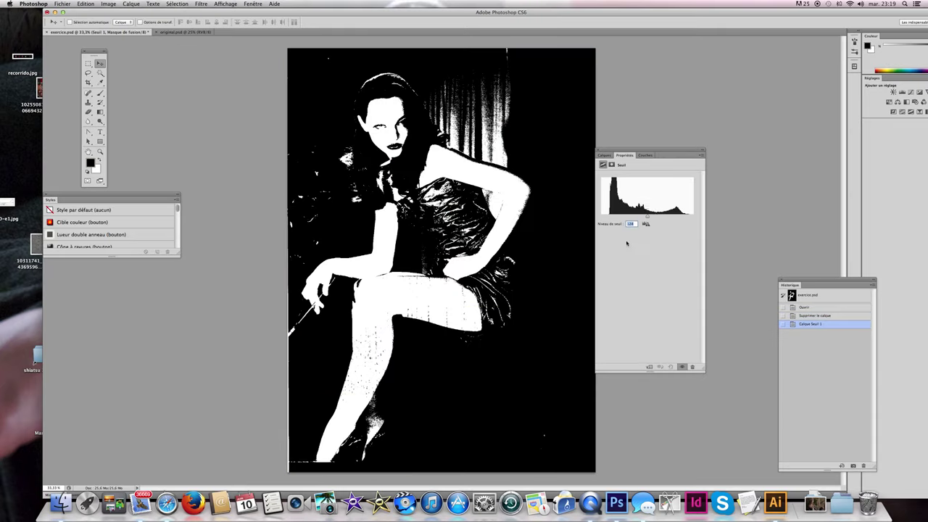
mouse_move(647, 215)
mouse_down()
mouse_move(679, 216)
mouse_move(617, 216)
mouse_move(651, 218)
mouse_up()
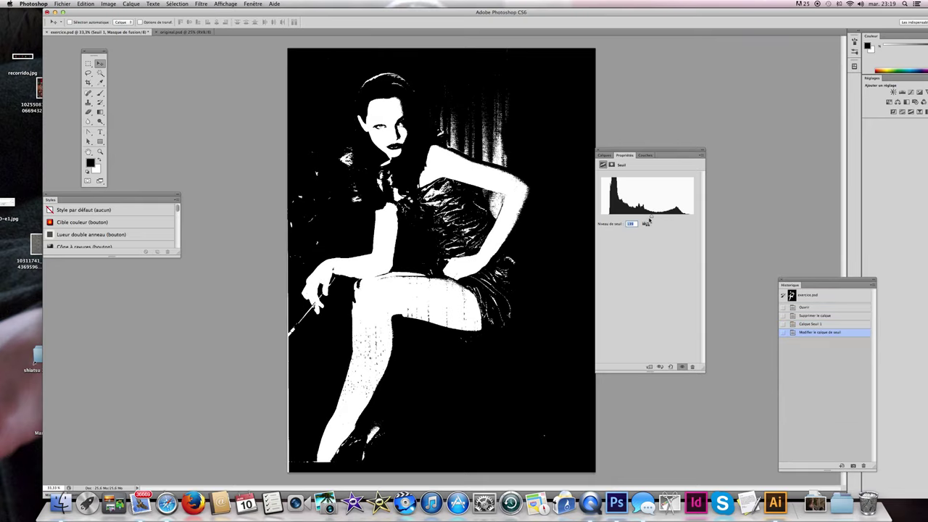
Step: Toggle Seuil 1 to compare the threshold result with Calque 0 and original.psd
click(606, 156)
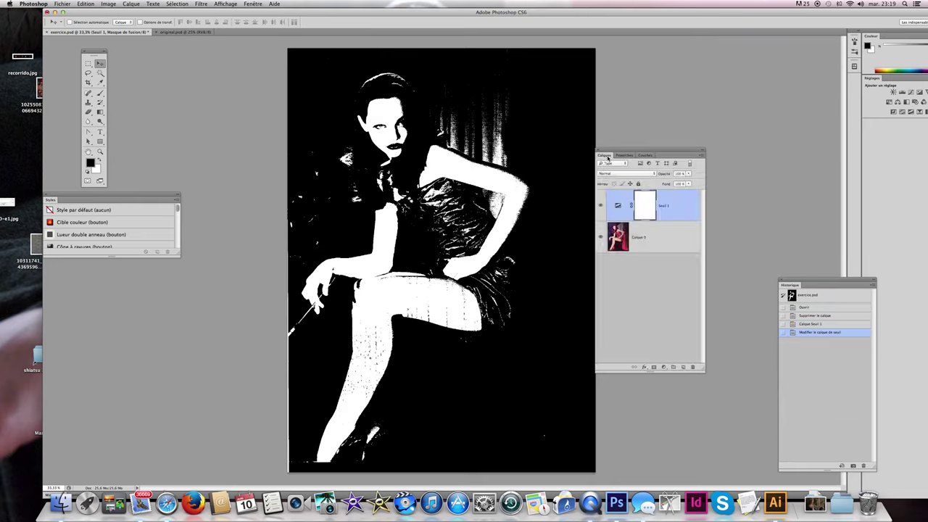
click(600, 206)
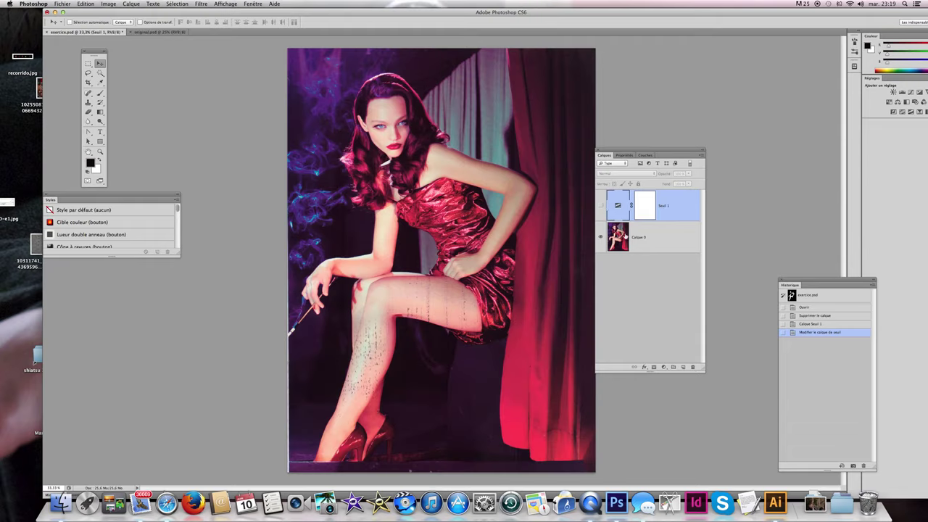
click(638, 237)
click(600, 206)
click(663, 206)
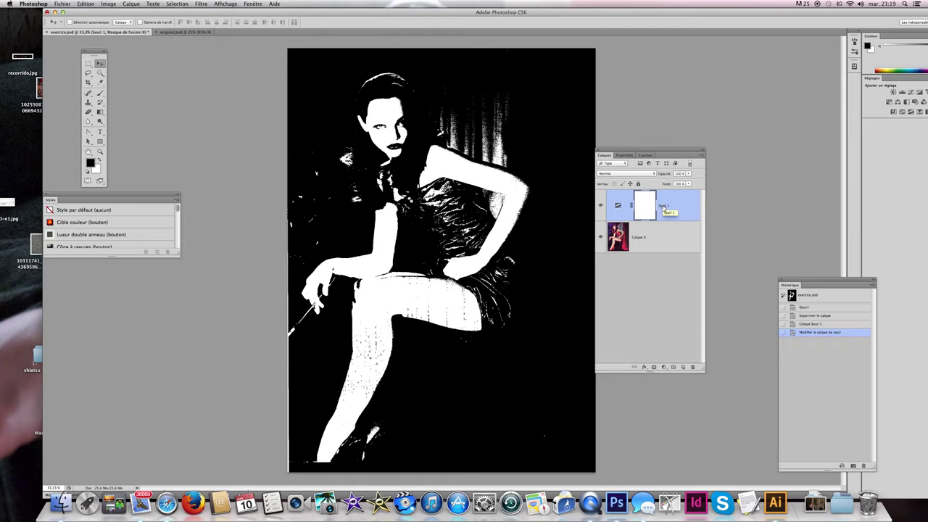
click(192, 33)
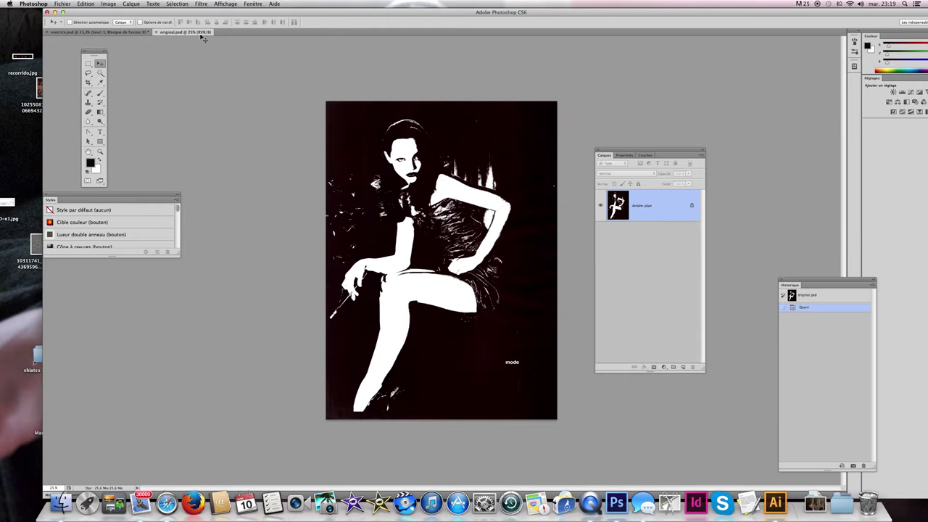
click(144, 32)
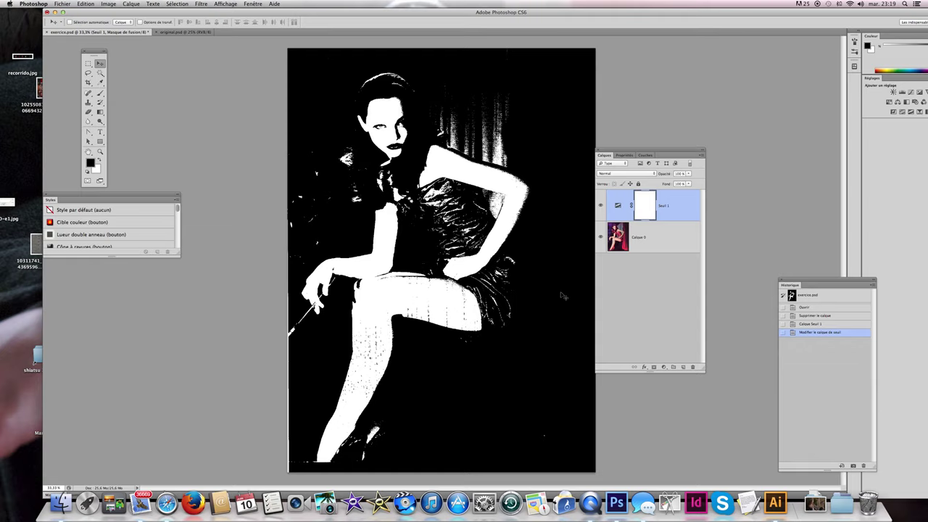
double_click(617, 207)
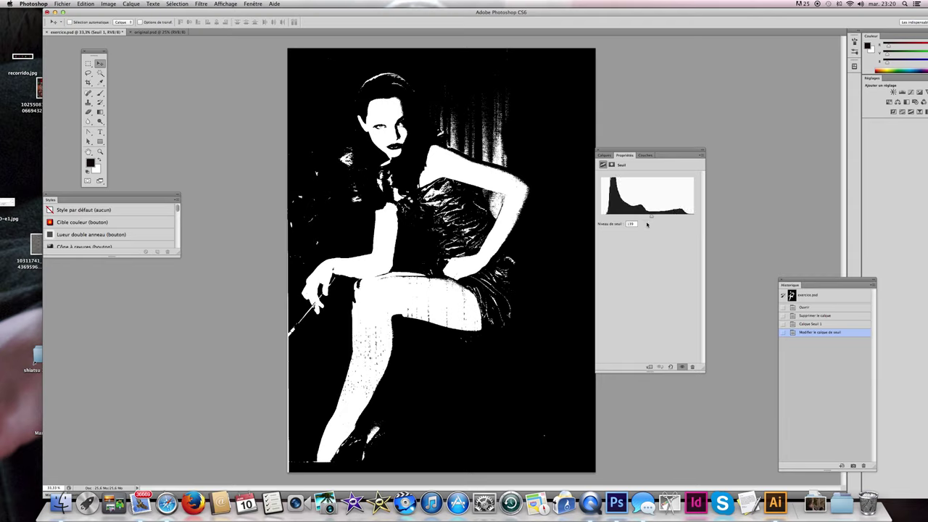
click(607, 156)
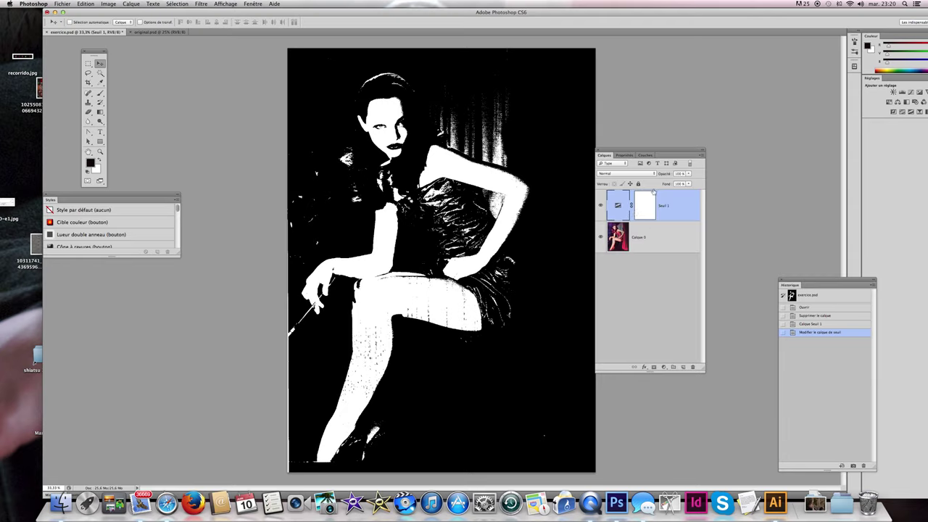
Step: Try the Seuil 1 layer in Produit, then Éclaircir blend mode
click(647, 173)
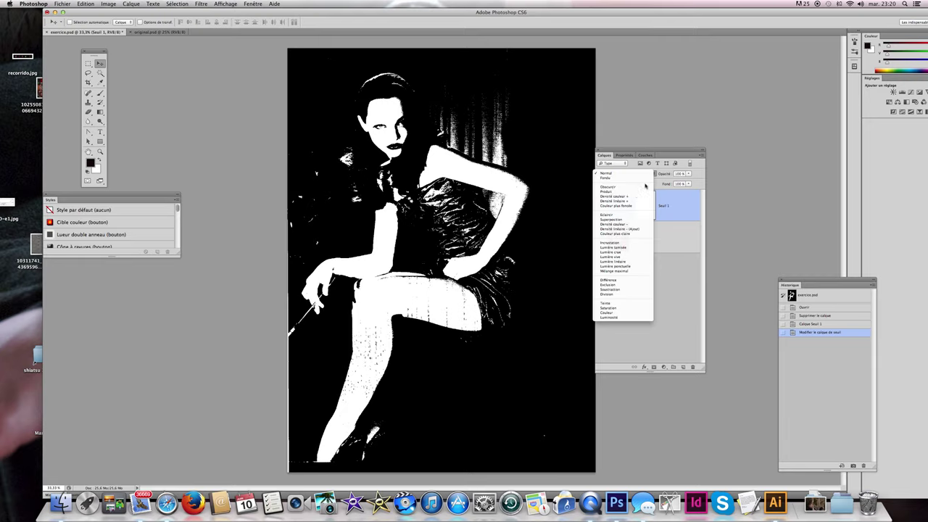
click(635, 193)
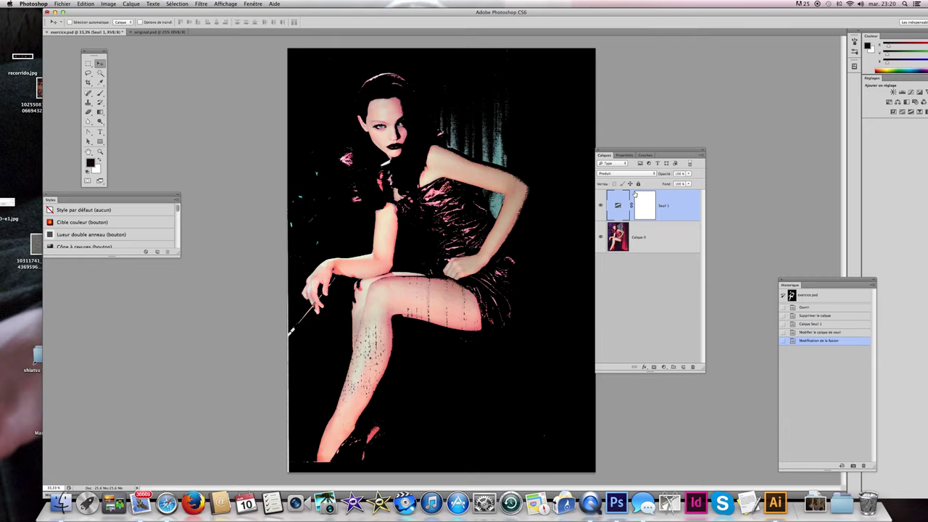
click(640, 174)
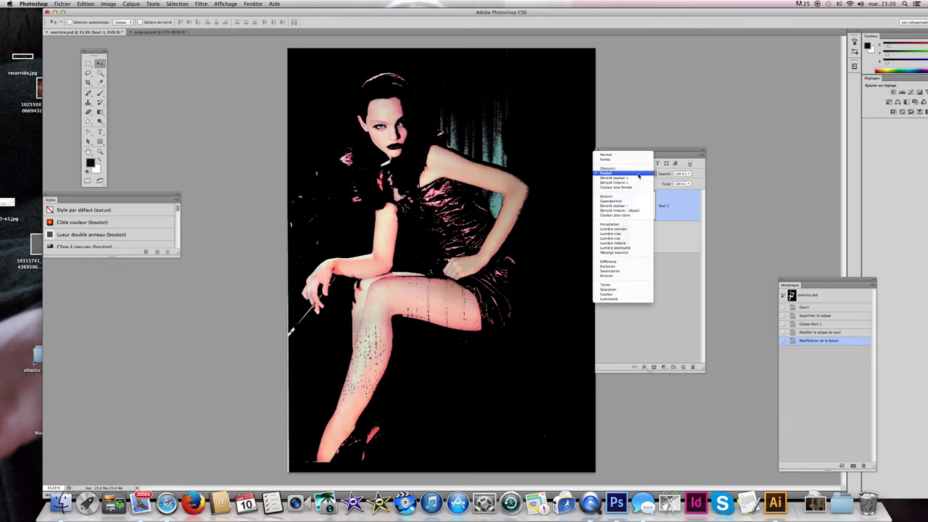
click(625, 196)
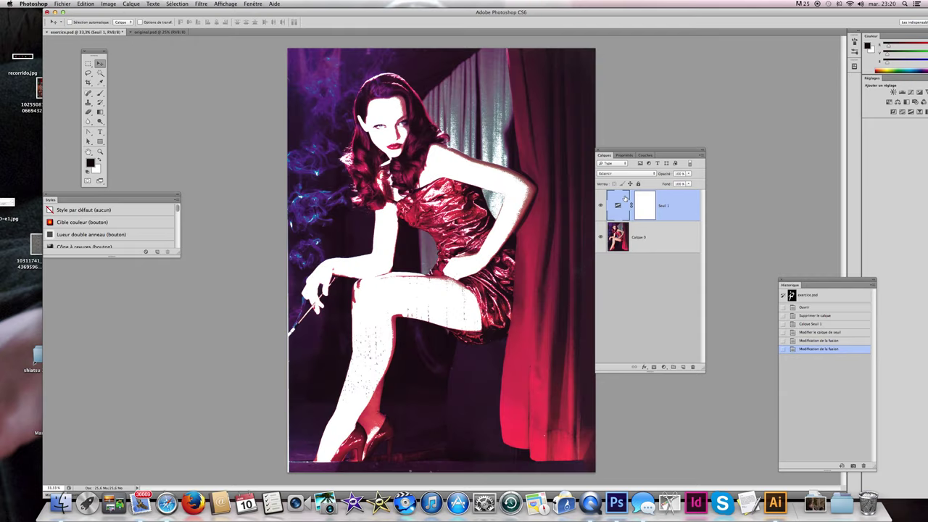
Step: Compare Seuil 1 on and off, then set its blend mode to Incrustation
click(600, 206)
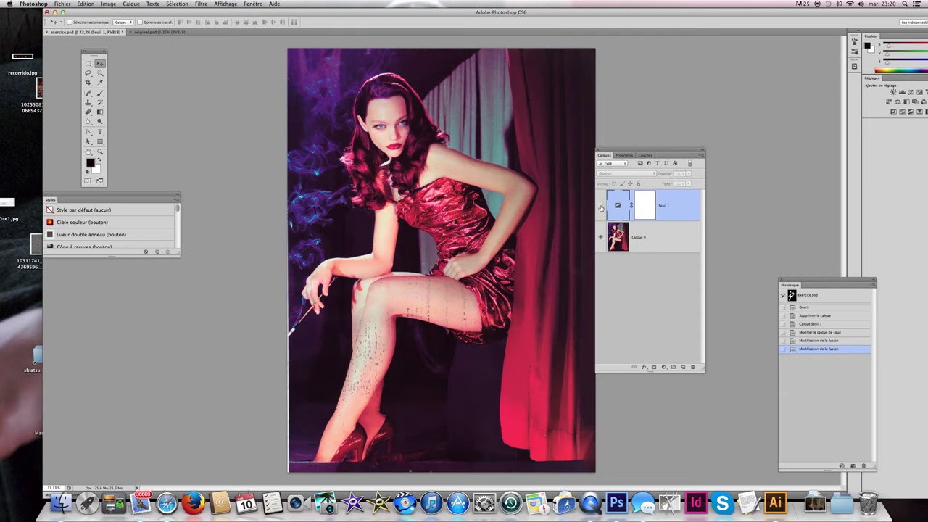
click(600, 206)
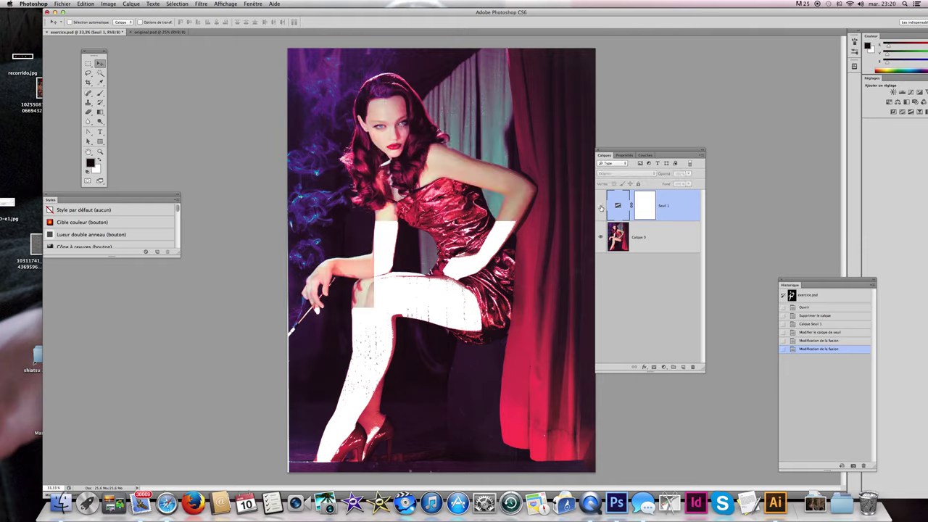
click(600, 207)
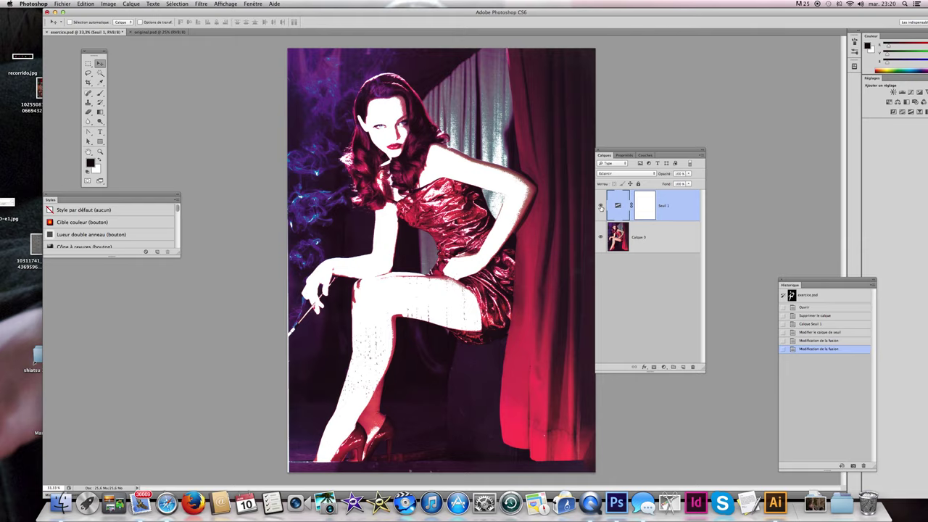
click(600, 206)
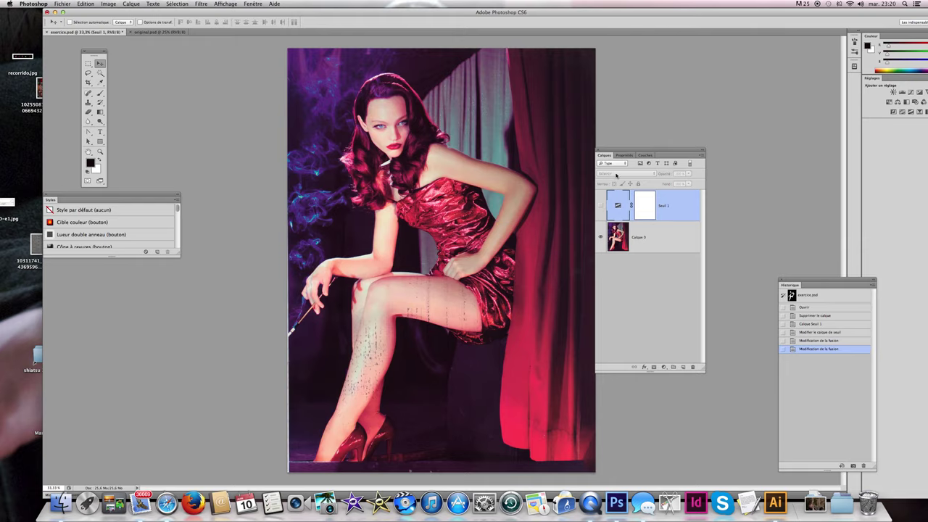
click(600, 207)
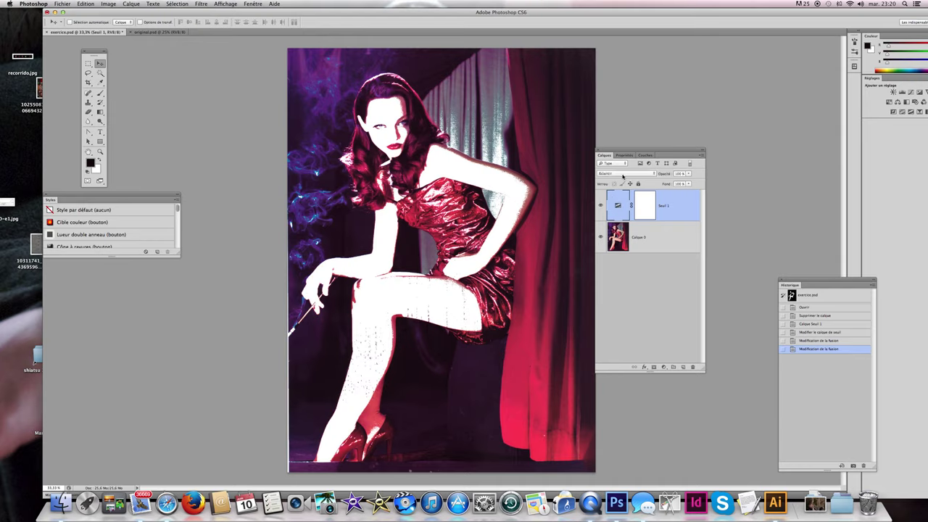
click(621, 174)
click(615, 201)
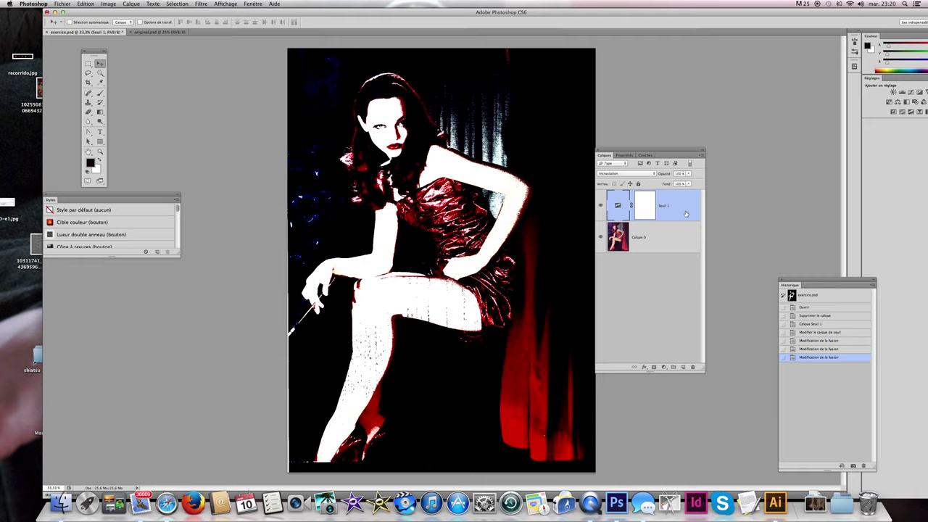
Step: Stamp the visible red-and-black look into a merged Calque 1 and compare it
key(ctrl+alt+shift+e)
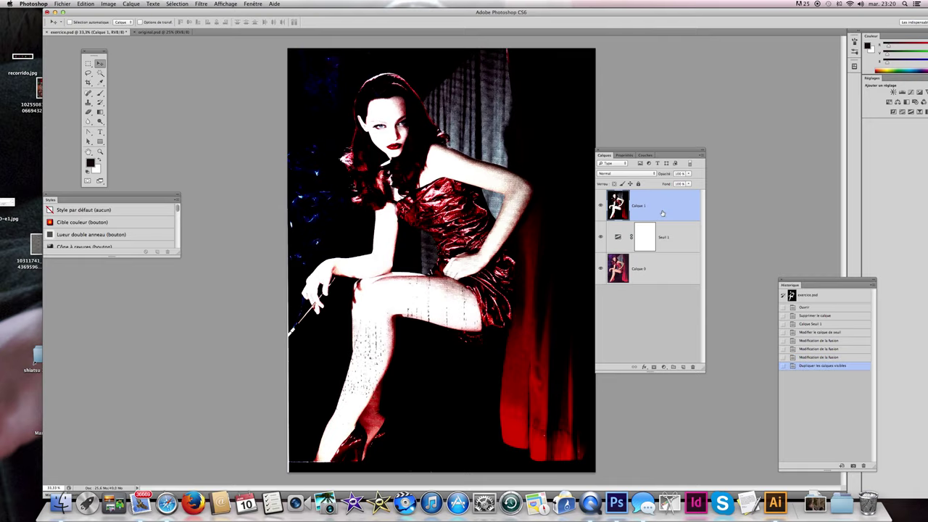
click(600, 236)
click(600, 267)
click(601, 205)
click(600, 236)
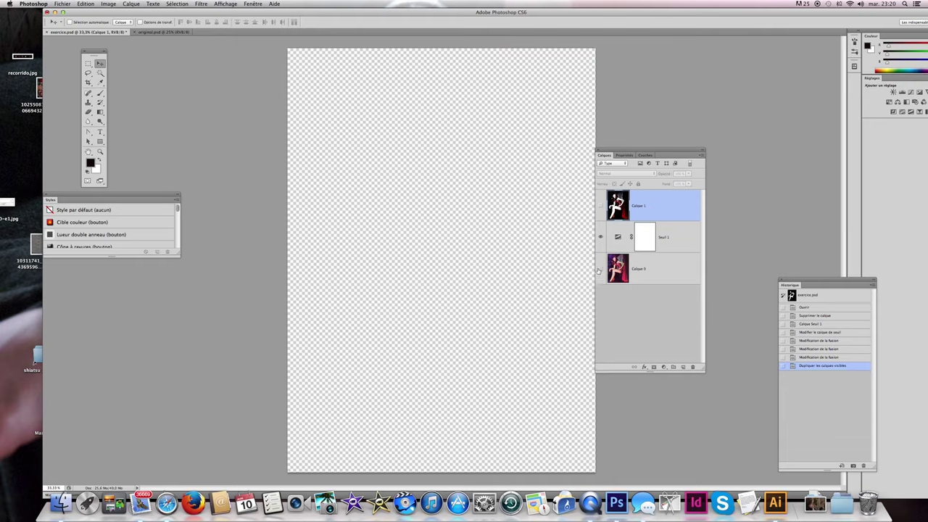
click(600, 269)
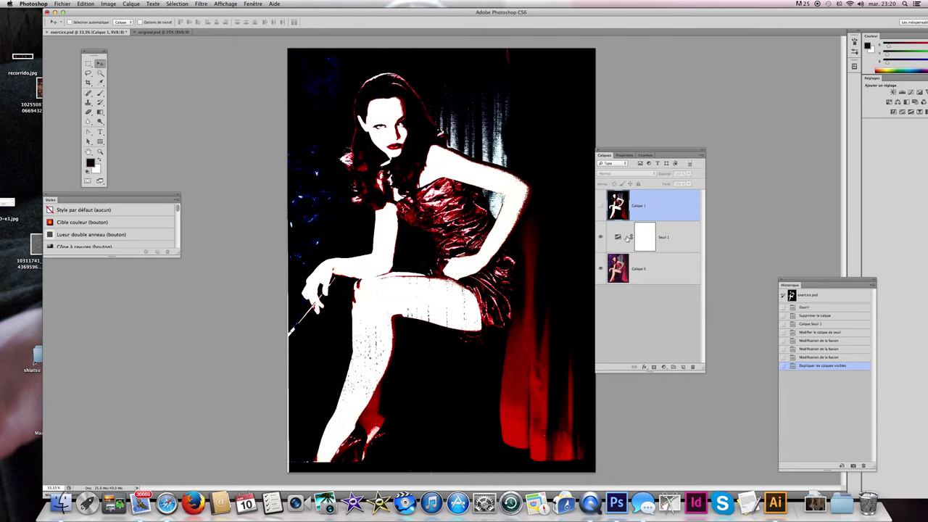
Step: Switch Seuil 1 to Superposition, then Différence, and stamp that look into Calque 2
click(669, 239)
click(628, 174)
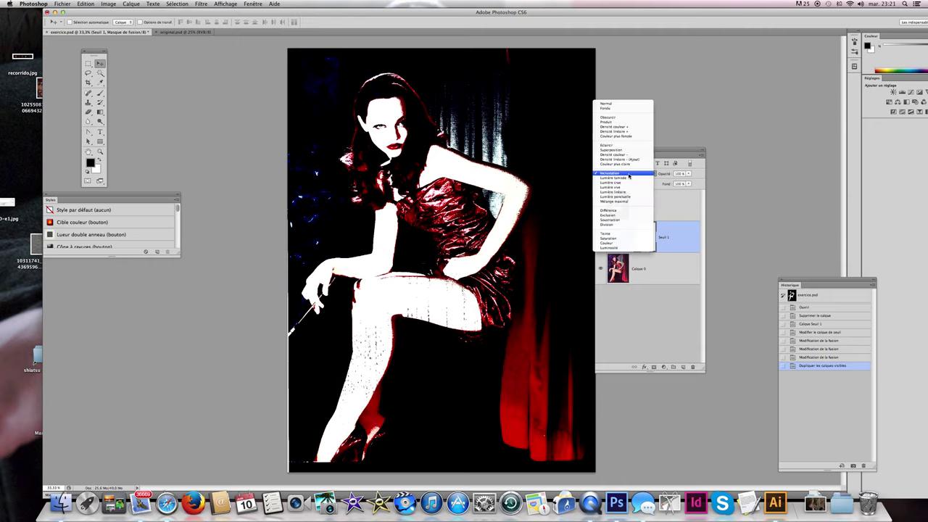
click(624, 151)
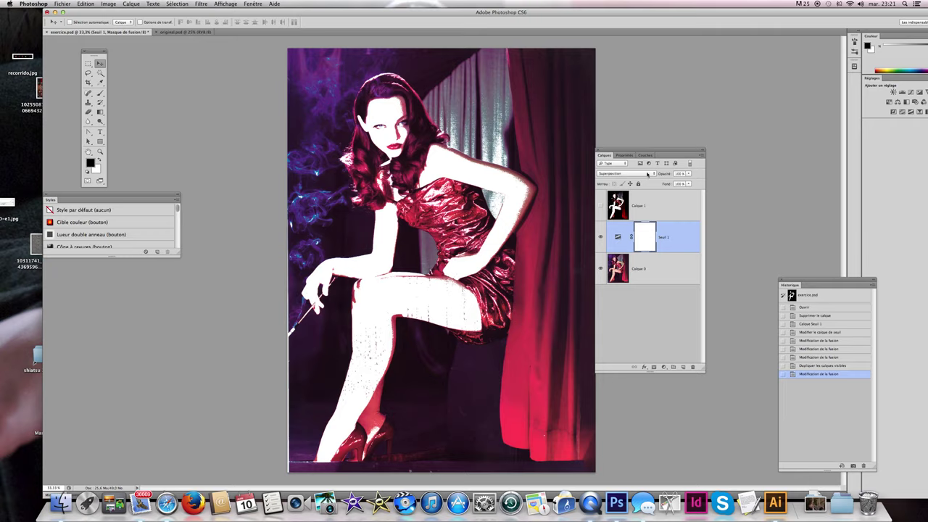
click(645, 175)
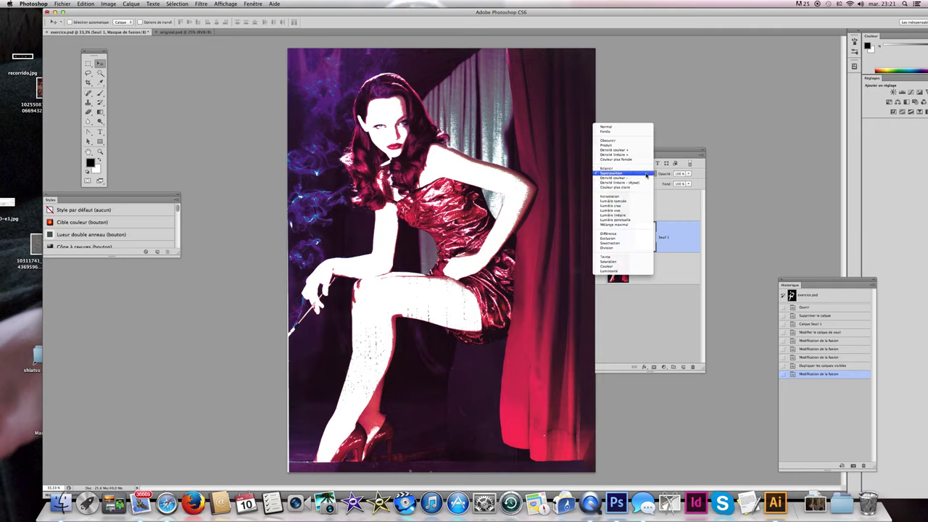
click(623, 235)
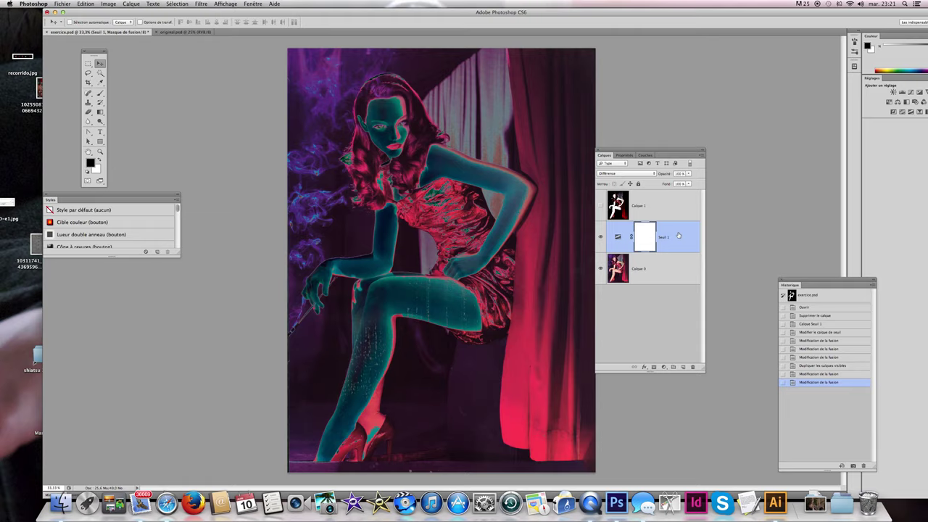
key(ctrl+alt+shift+e)
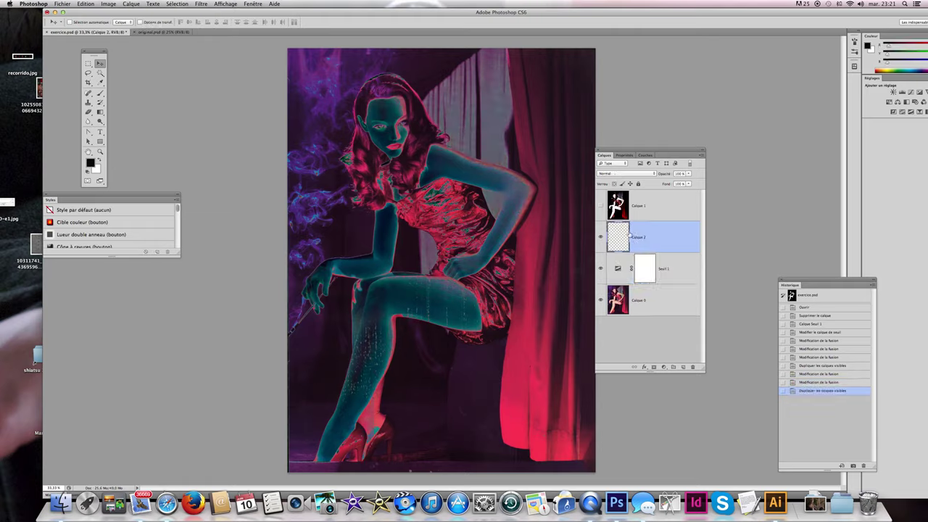
Step: Toggle Calque 1 and Calque 2 to compare looks, ending with all layers hidden
click(600, 269)
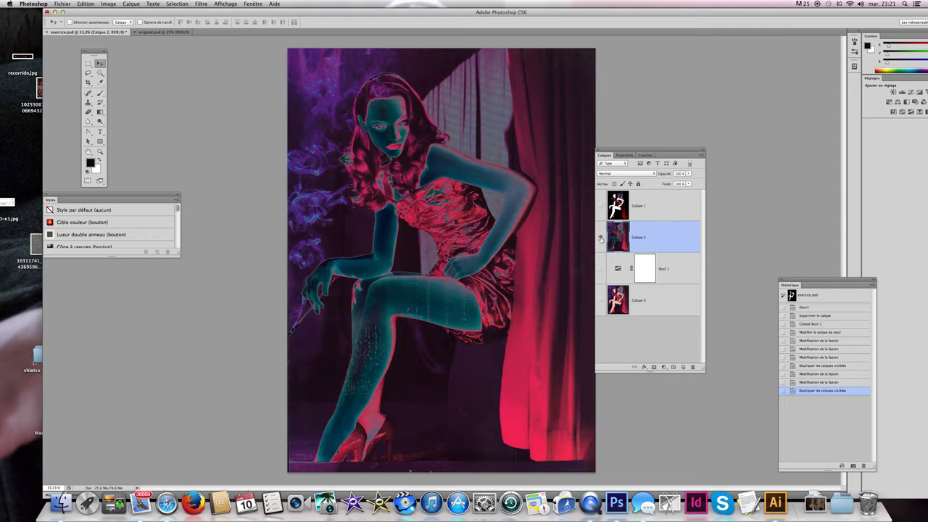
click(600, 207)
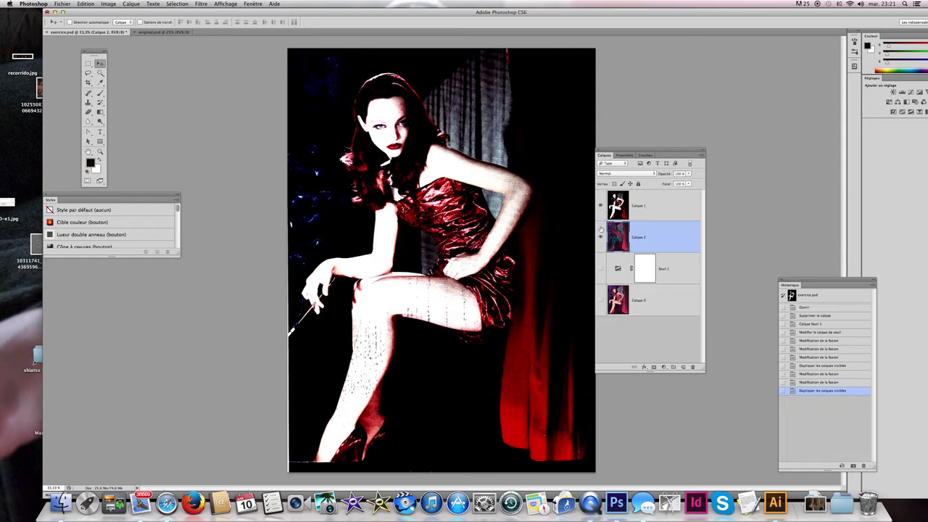
click(600, 207)
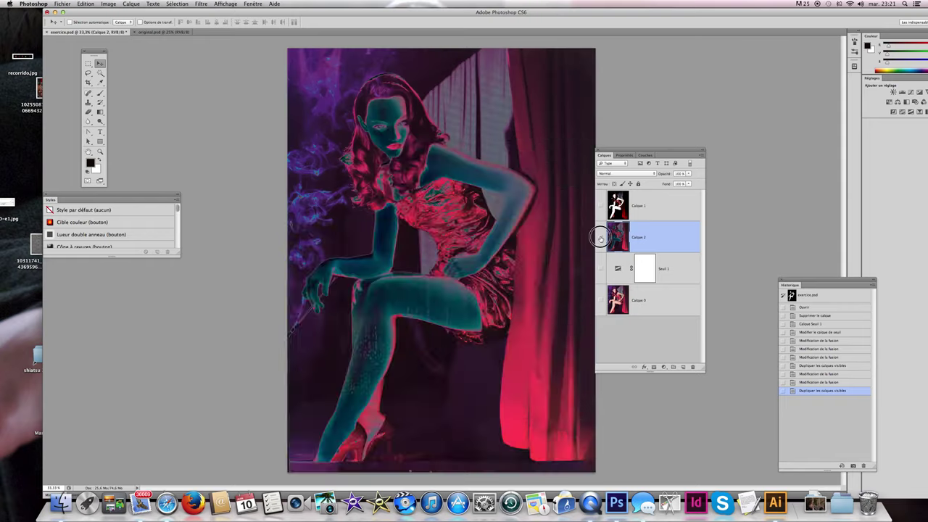
click(600, 237)
click(600, 237)
click(600, 208)
click(600, 208)
click(600, 237)
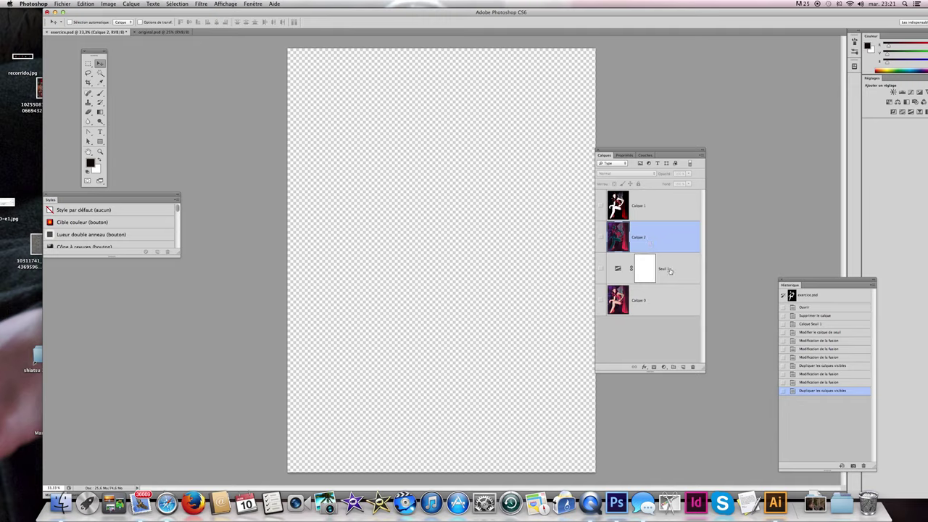
Step: Put Calque 1 and Calque 2 in a new hidden Groupe 1 and show Seuil 1
click(673, 367)
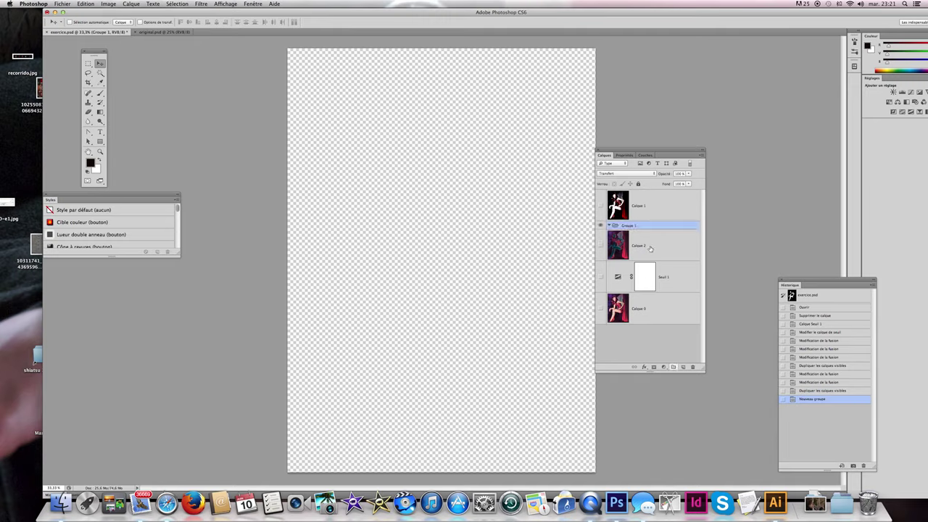
mouse_move(654, 216)
mouse_down()
mouse_move(655, 225)
mouse_move(654, 218)
mouse_up()
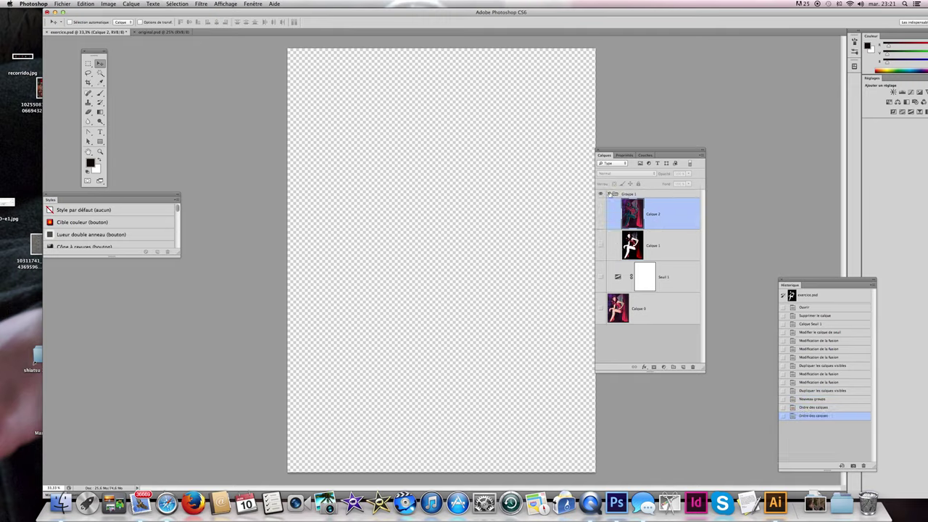
click(607, 194)
click(600, 194)
click(601, 214)
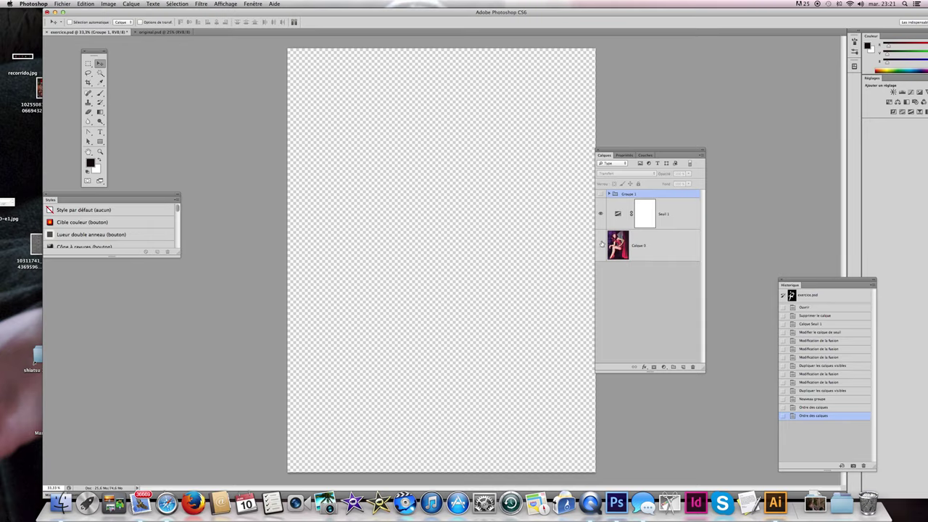
Step: Show Calque 0 and set Seuil 1's blend mode back to Normal
click(600, 246)
click(669, 220)
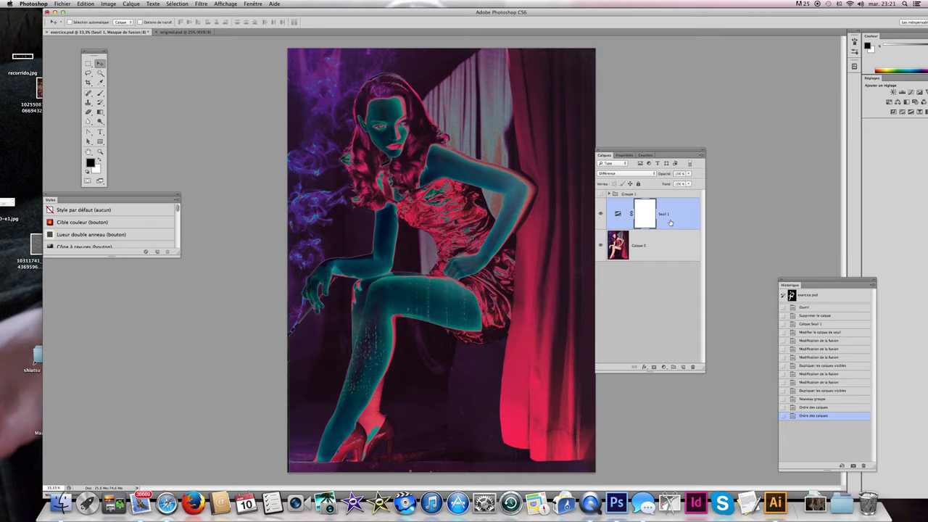
click(655, 173)
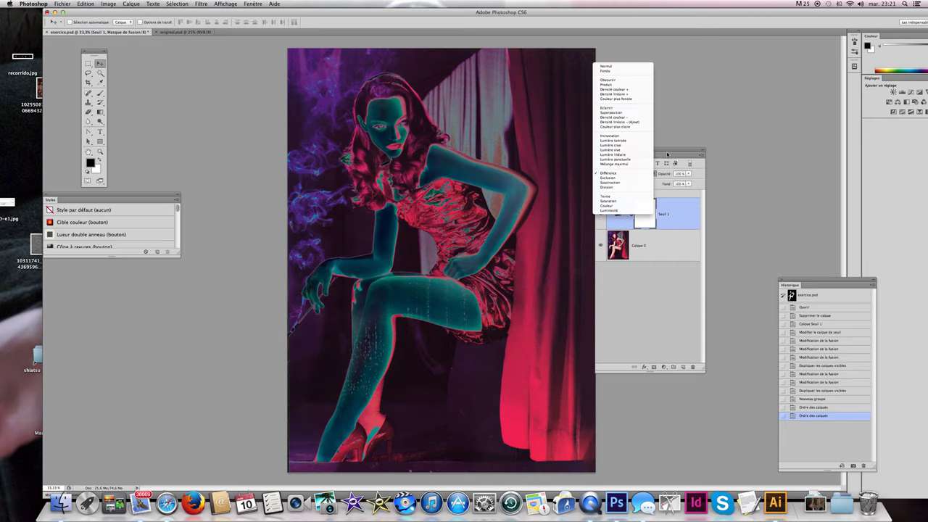
click(616, 67)
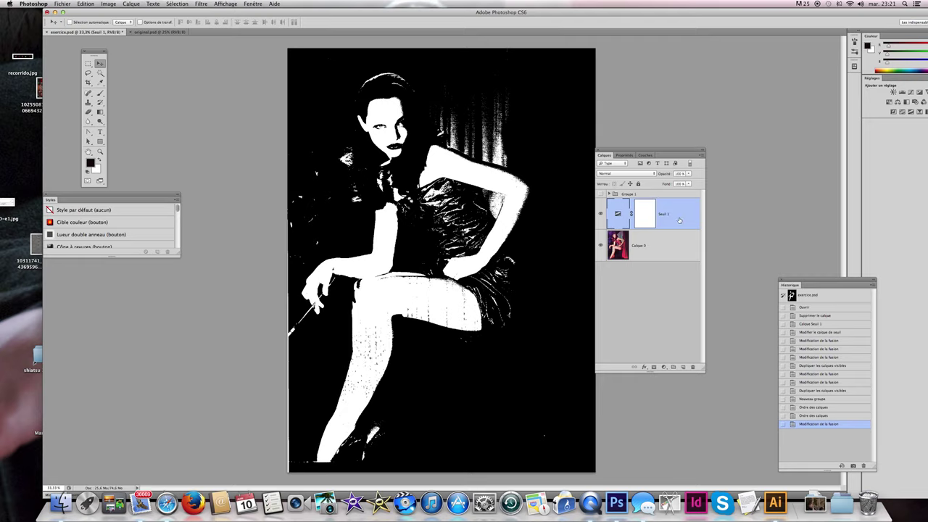
Step: Try moving Seuil 1 below Calque 0, then target its layer mask with the Eraser
mouse_move(680, 217)
mouse_down()
mouse_move(692, 366)
mouse_move(672, 226)
mouse_up()
click(643, 217)
click(88, 114)
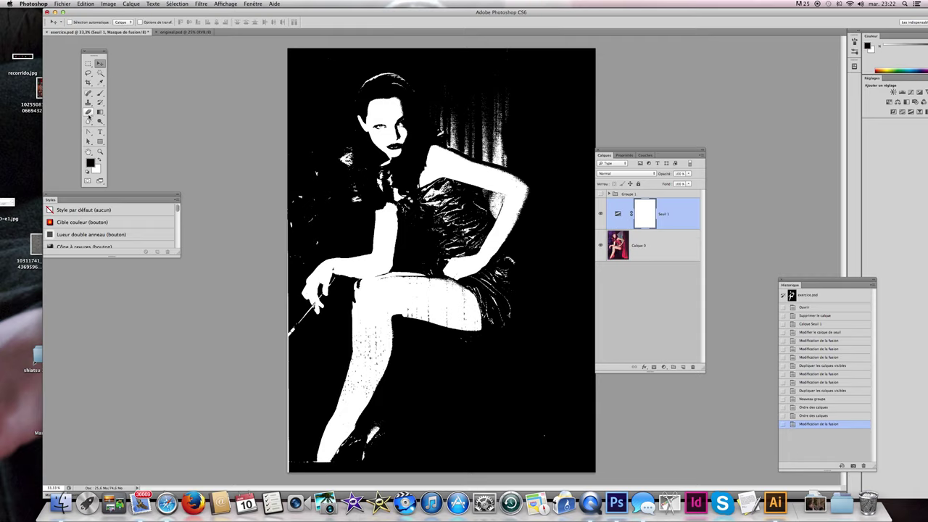
Step: Erase the Seuil 1 mask at 12 % opacity to reveal colour on the dress and face
drag(479, 196, 474, 185)
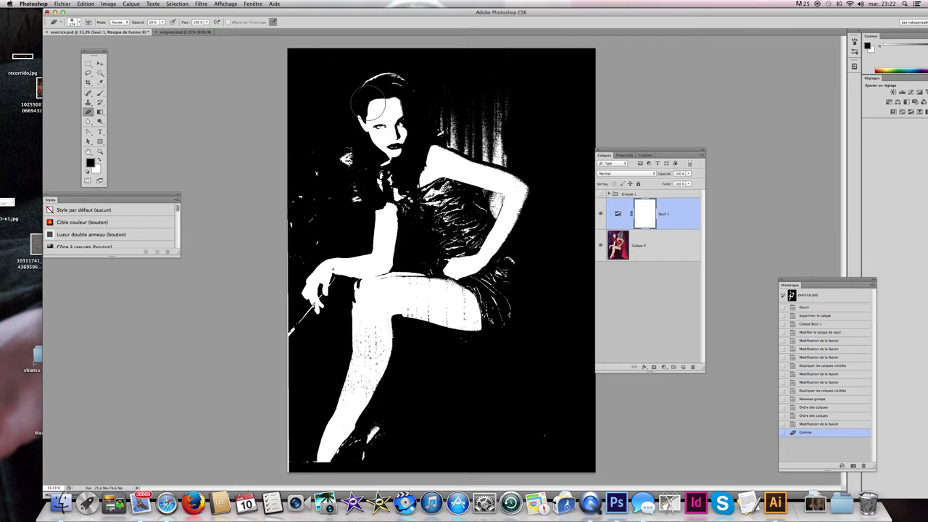
click(163, 23)
drag(172, 31, 163, 31)
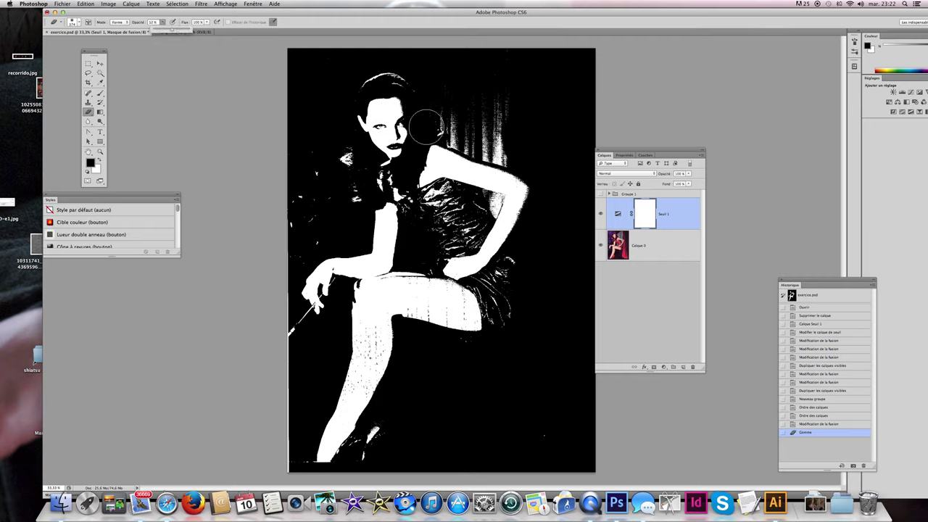
mouse_move(469, 182)
mouse_down()
mouse_move(503, 197)
mouse_move(442, 250)
mouse_move(500, 257)
mouse_move(489, 301)
mouse_move(500, 319)
mouse_up()
key(x)
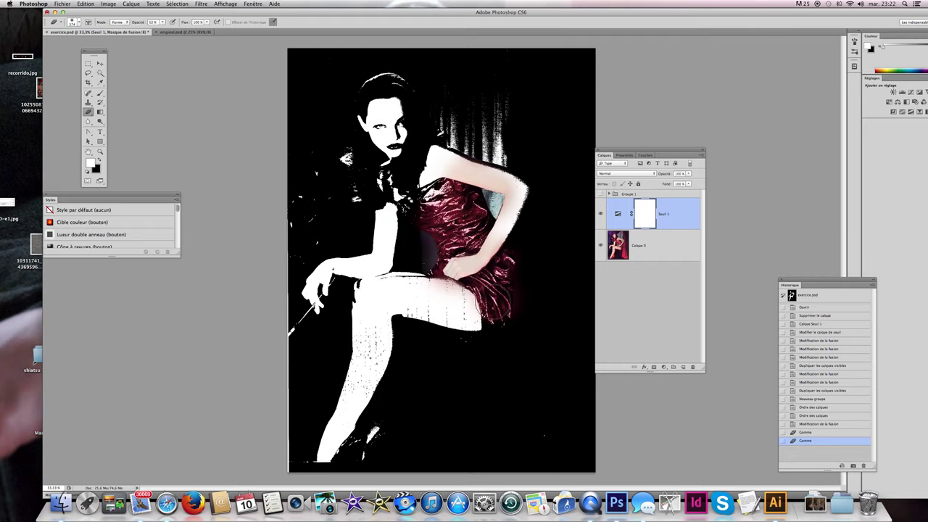
mouse_move(388, 98)
mouse_down()
mouse_move(377, 127)
mouse_move(384, 137)
mouse_move(435, 170)
mouse_move(494, 187)
mouse_move(447, 259)
mouse_move(498, 290)
mouse_up()
Step: Repaint the mask over the hip, face, neck and hair, then delete Seuil 1
key(x)
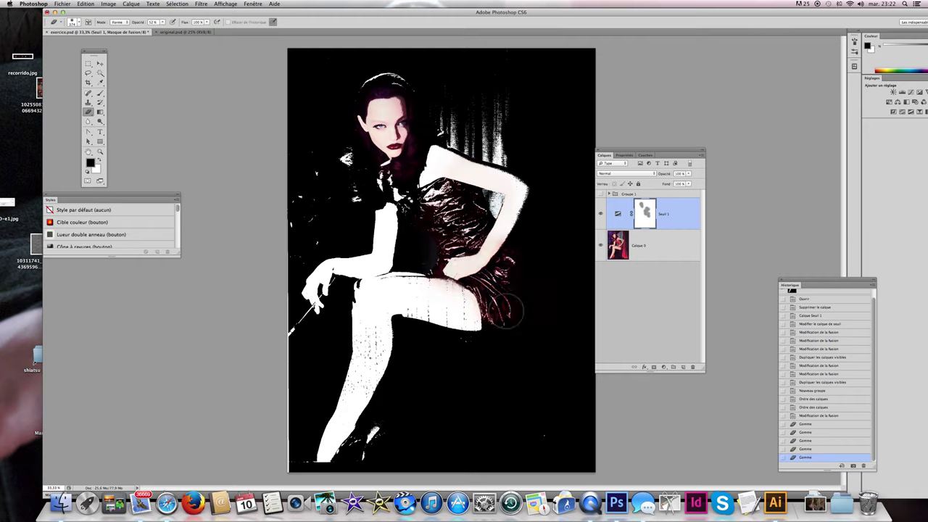
mouse_move(495, 229)
mouse_down()
mouse_move(452, 271)
mouse_move(439, 203)
mouse_up()
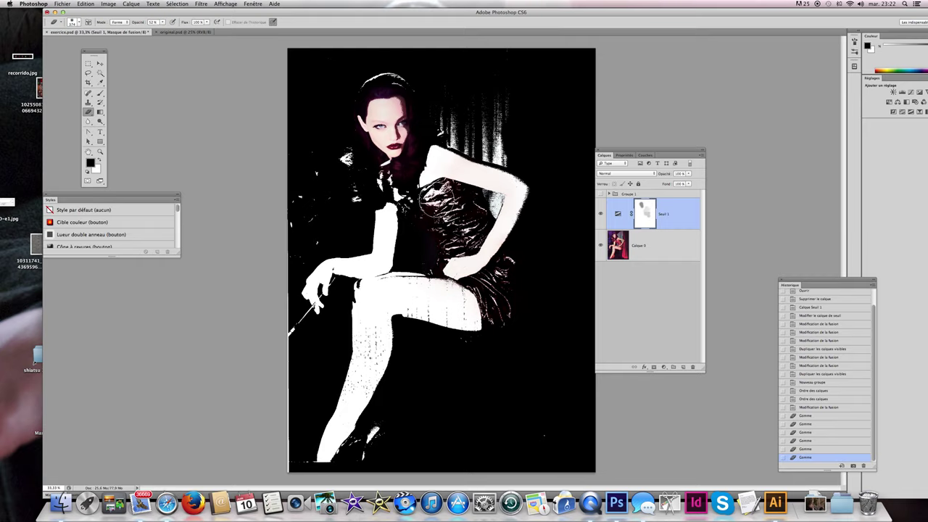
key(x)
mouse_move(385, 113)
mouse_down()
mouse_move(377, 123)
mouse_move(385, 130)
mouse_move(373, 123)
mouse_up()
key(x)
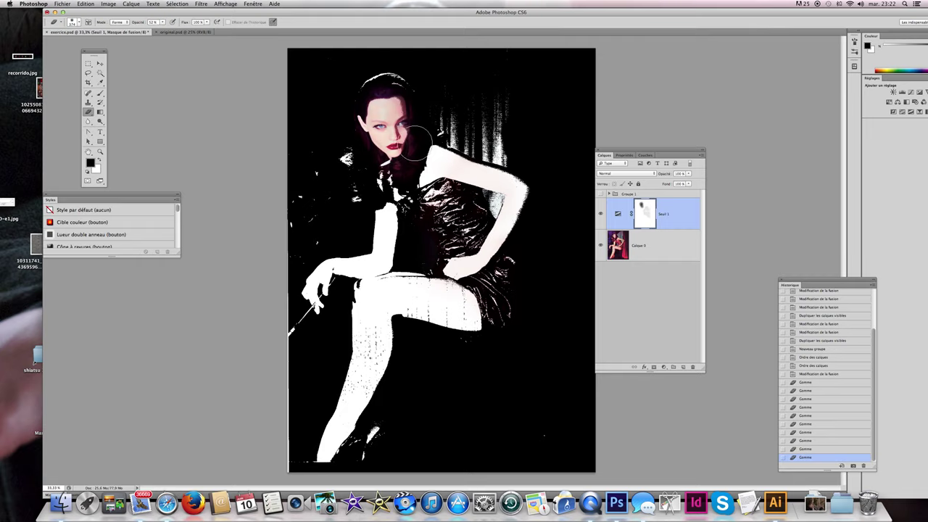
mouse_move(419, 142)
mouse_down()
mouse_move(419, 156)
mouse_move(368, 168)
mouse_move(360, 153)
mouse_up()
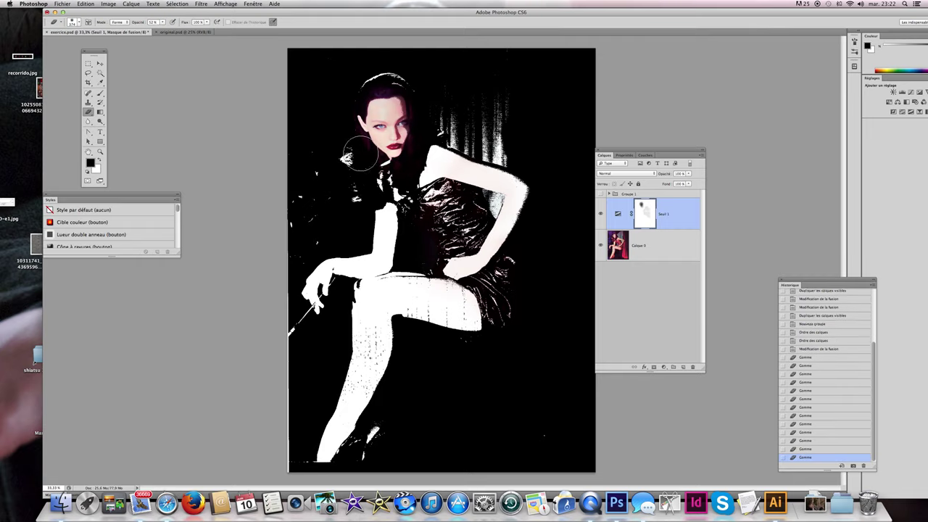
drag(360, 94, 370, 76)
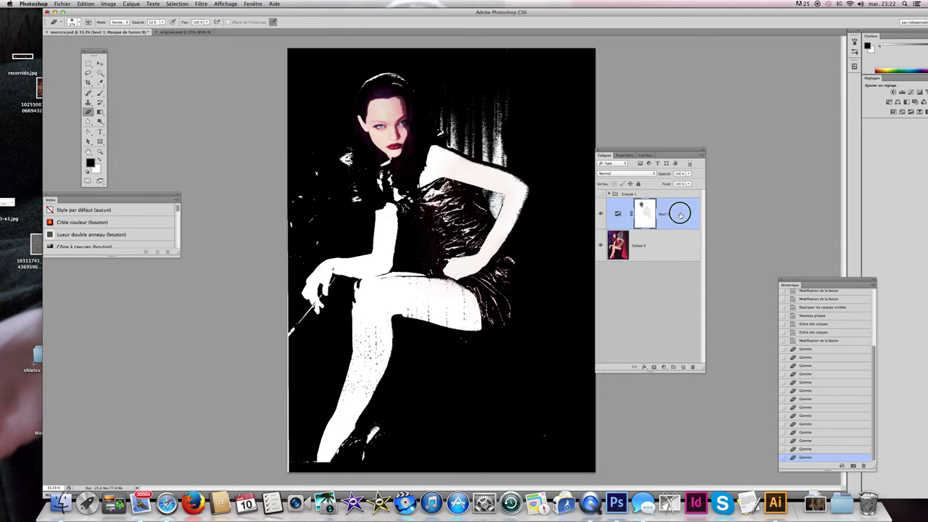
drag(677, 210, 692, 367)
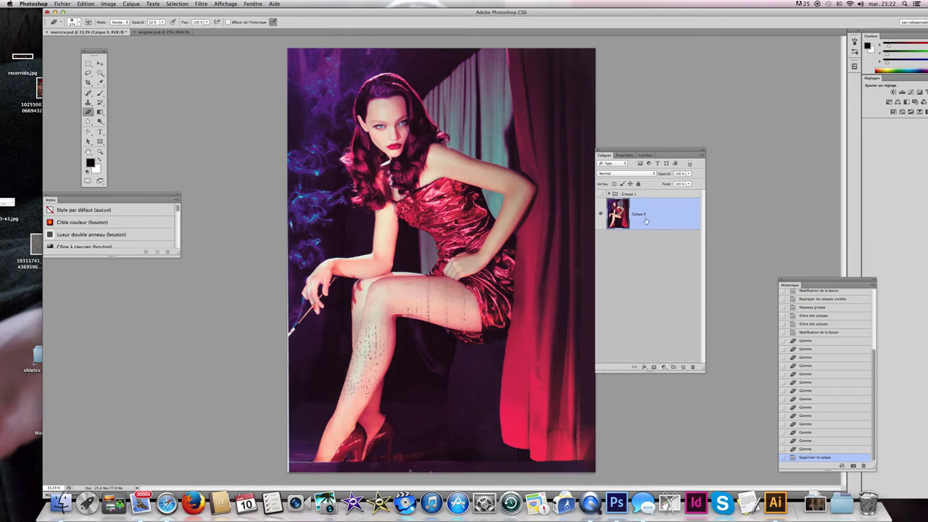
Step: Add an Inverser adjustment layer and mask out its negative over the image's right half
click(663, 367)
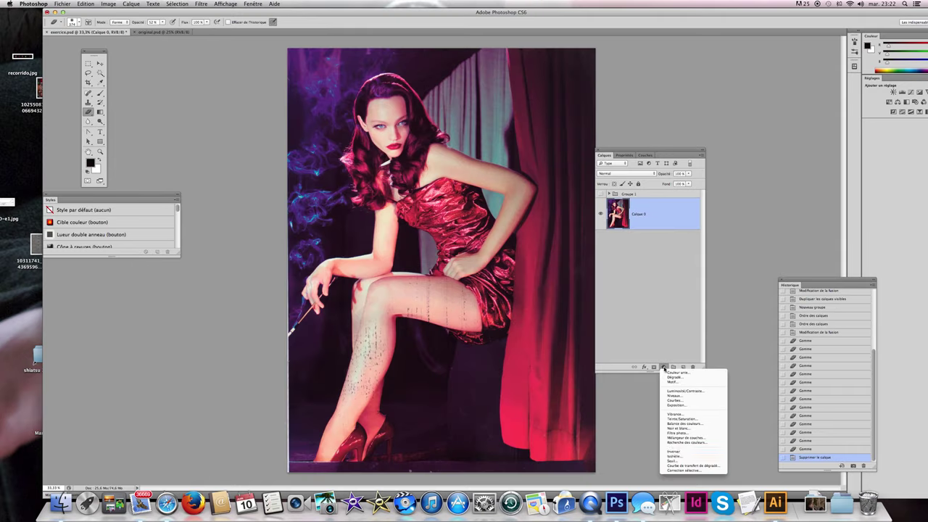
click(678, 452)
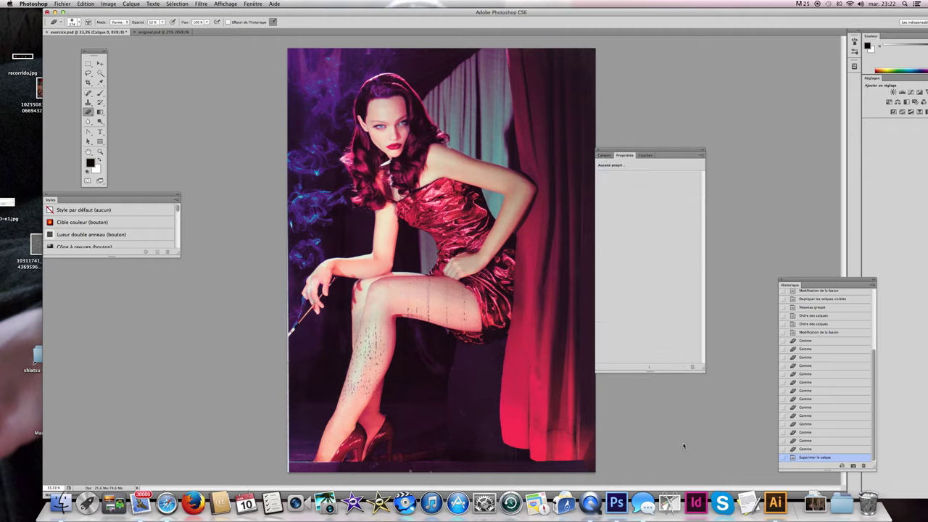
click(607, 156)
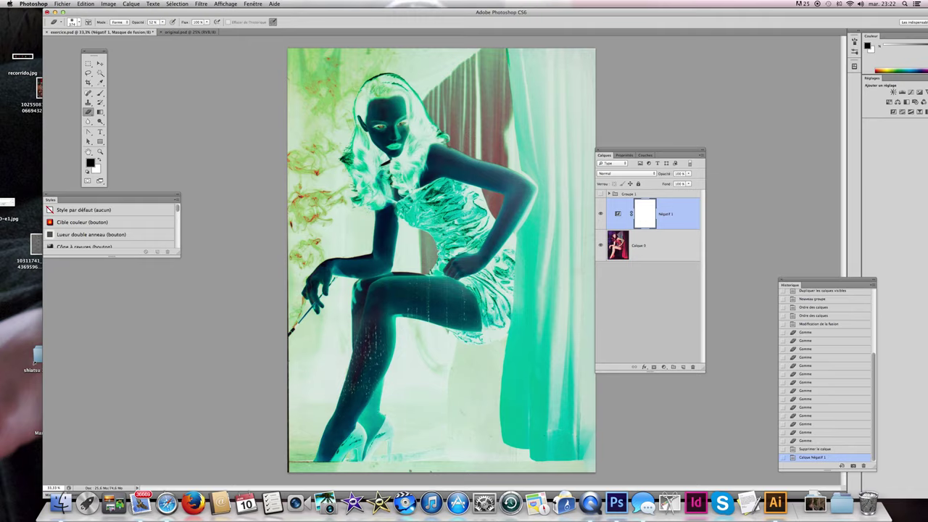
key(m)
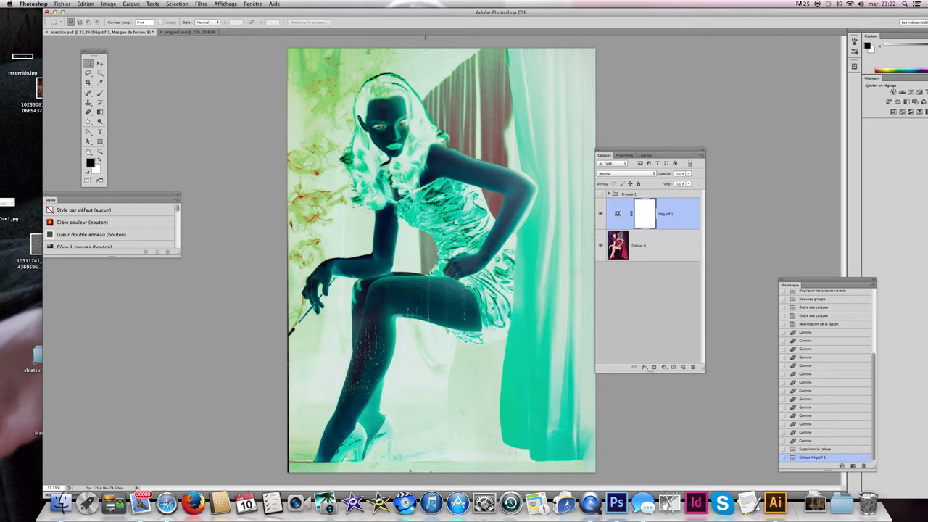
drag(431, 44, 614, 472)
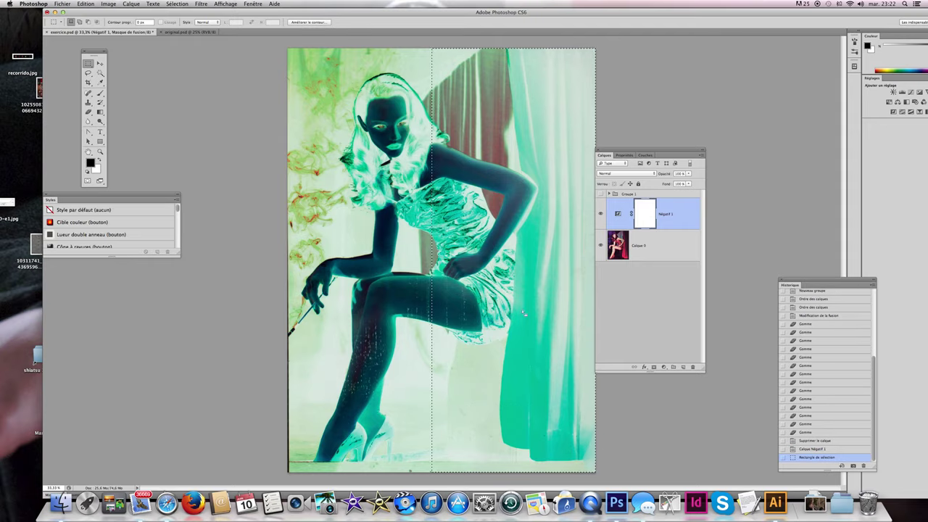
key(Delete)
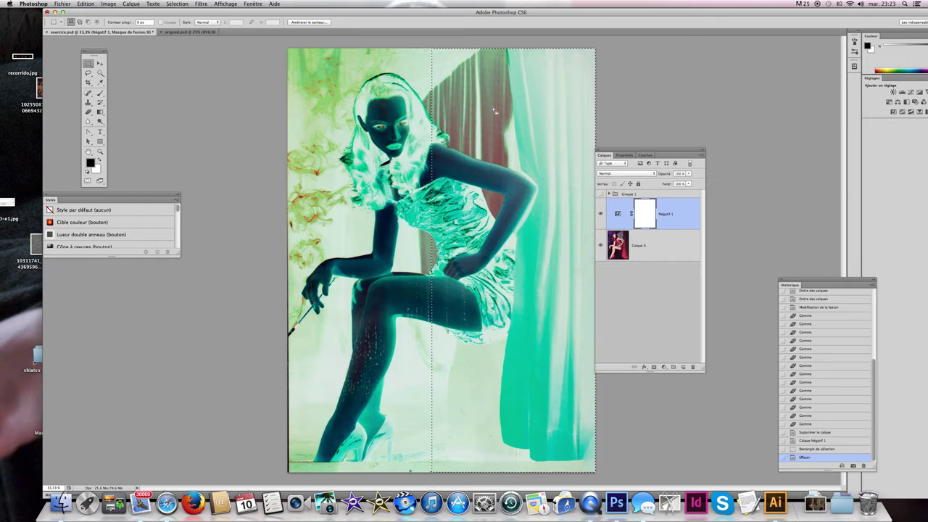
key(x)
key(Delete)
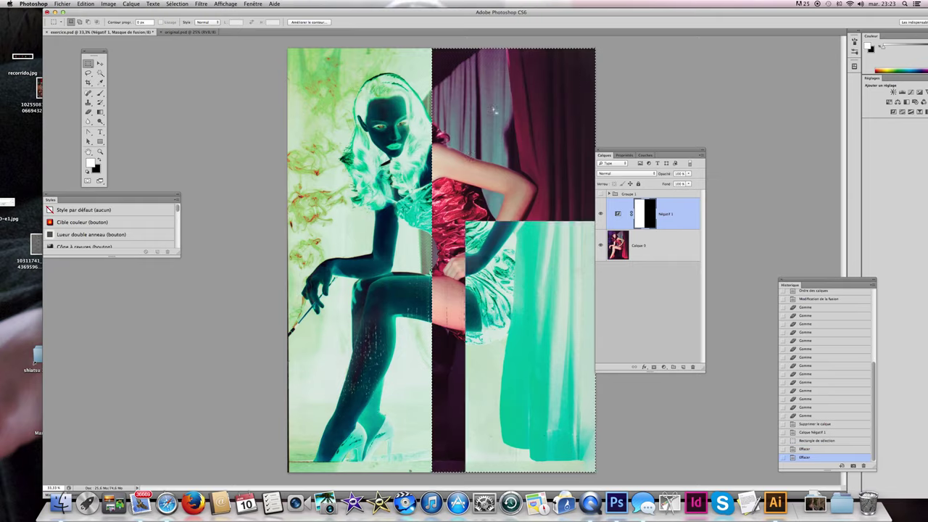
key(ctrl+d)
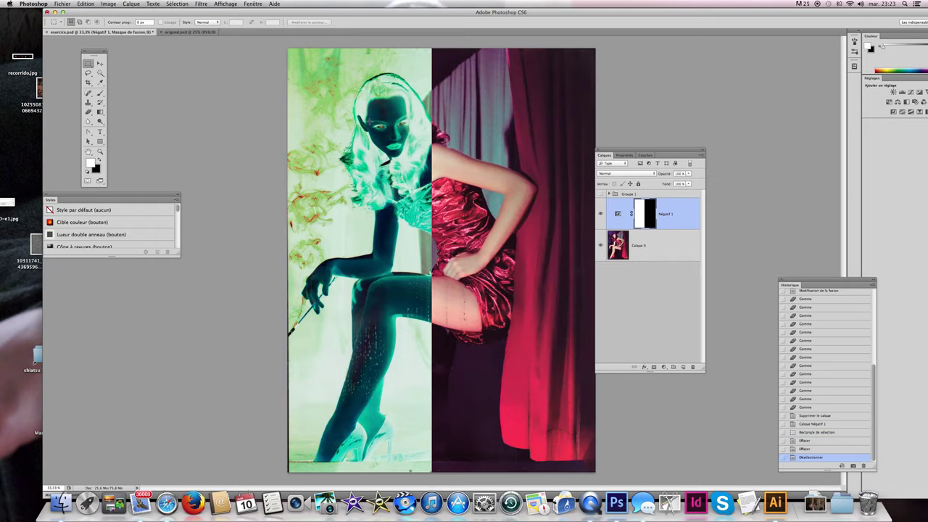
Step: Nudge the Négatif 1 layer sideways with the Move tool, then delete it
key(v)
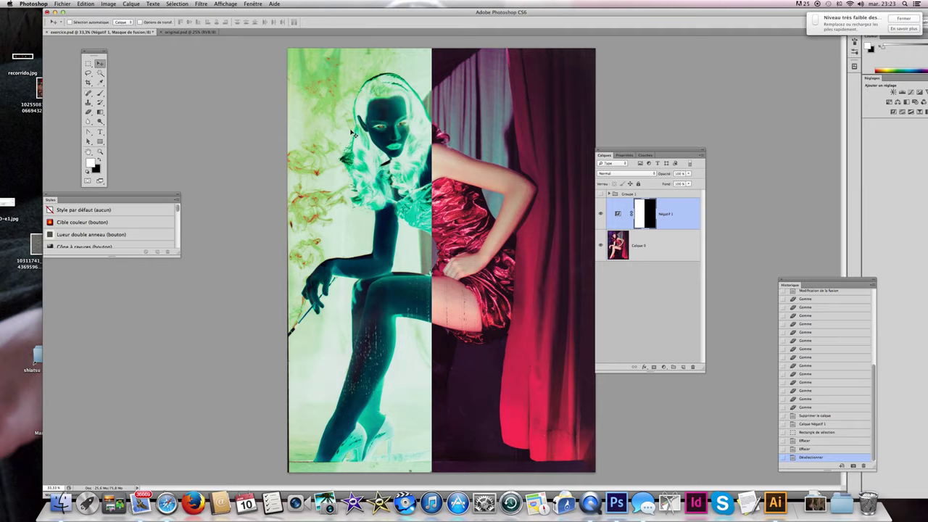
drag(355, 145, 386, 151)
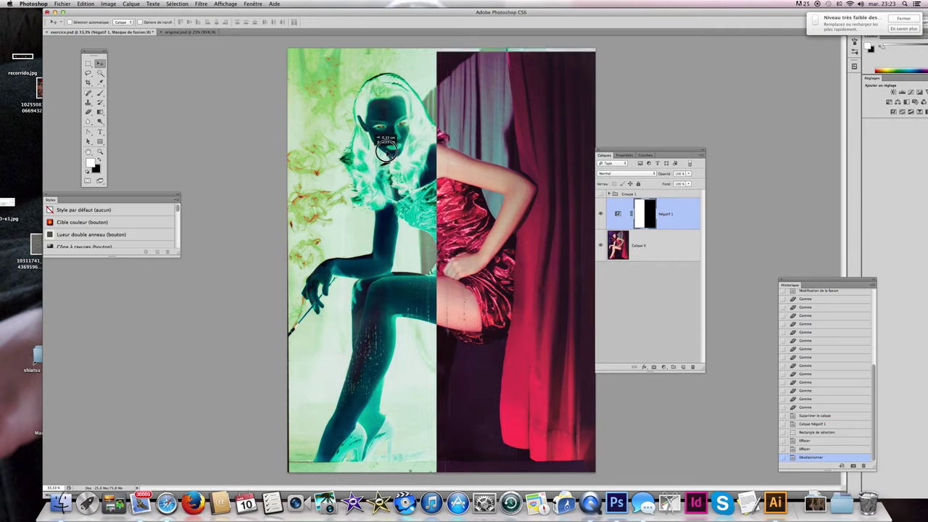
drag(386, 151, 350, 149)
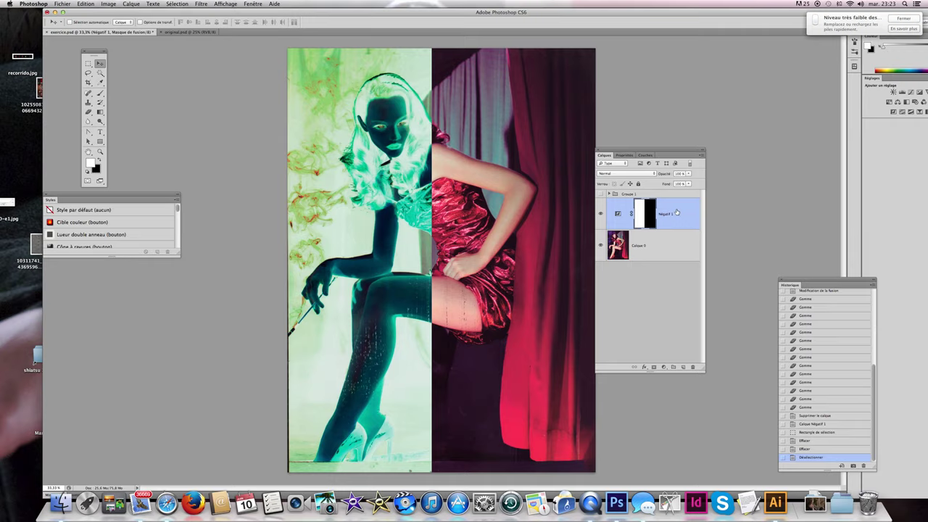
drag(679, 213, 692, 366)
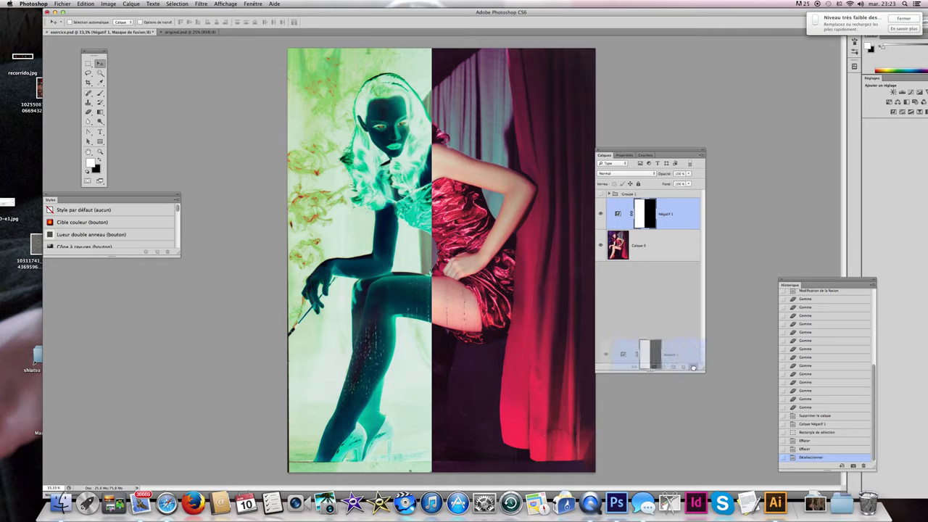
Step: Add an Isohélie posterize adjustment layer and try Niveaux values of 2 and 4
click(664, 367)
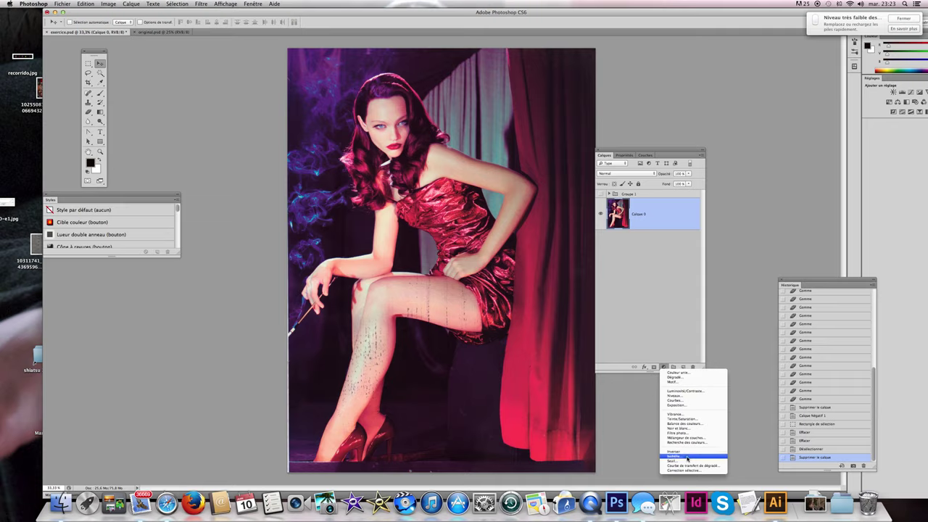
click(687, 457)
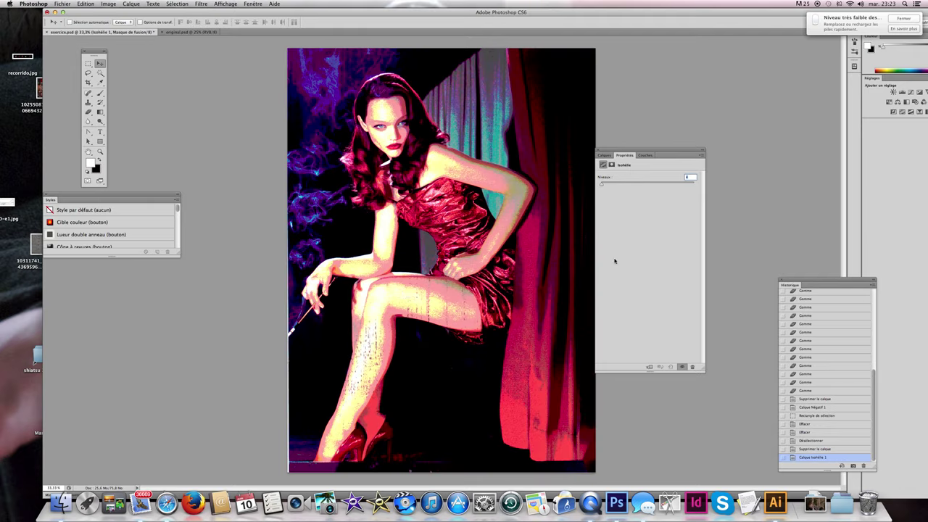
click(602, 184)
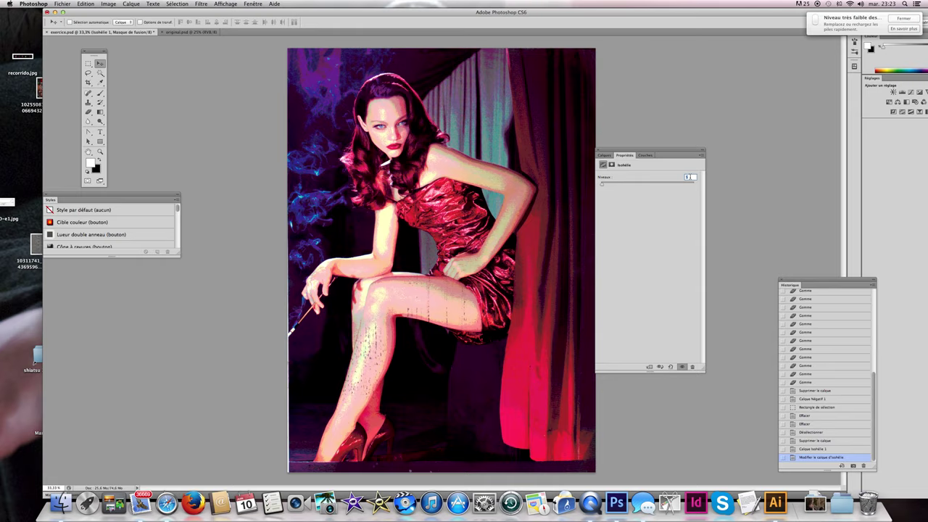
text(2)
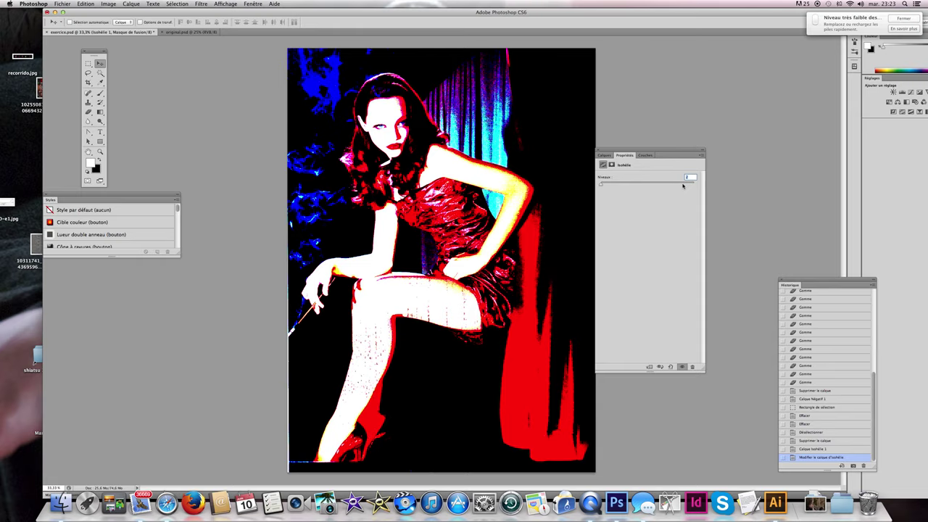
text(4)
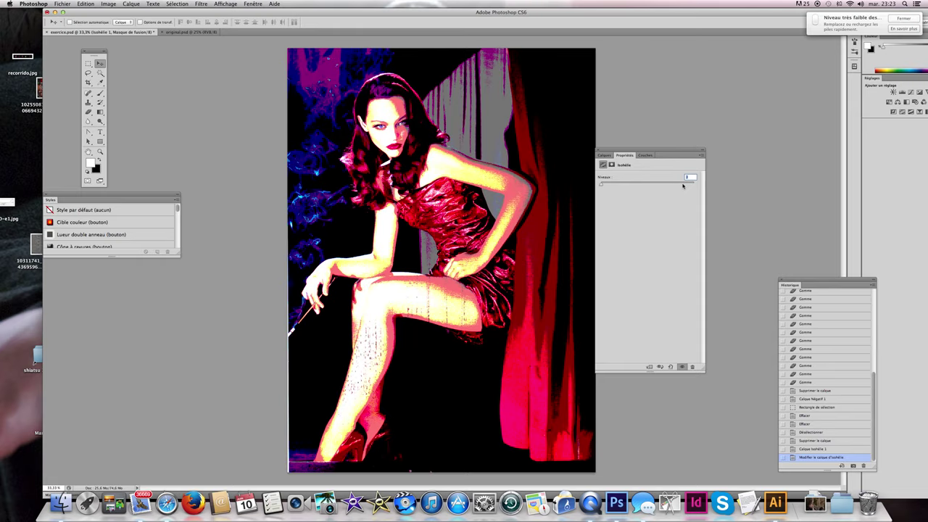
key(Up)
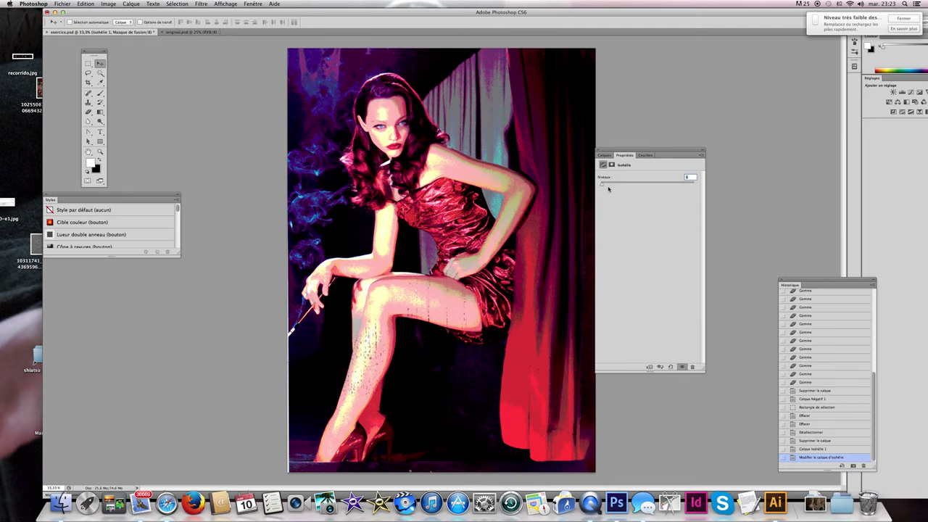
key(Up)
Step: Sweep the Niveaux slider between 255 and the minimum, then settle on 4 levels
drag(603, 186, 705, 184)
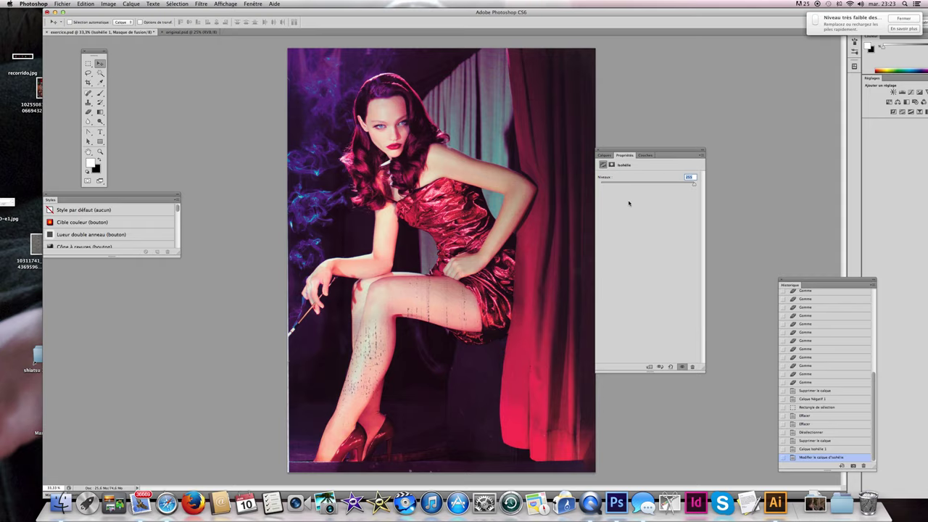
drag(694, 185, 617, 188)
click(616, 185)
drag(617, 185, 603, 186)
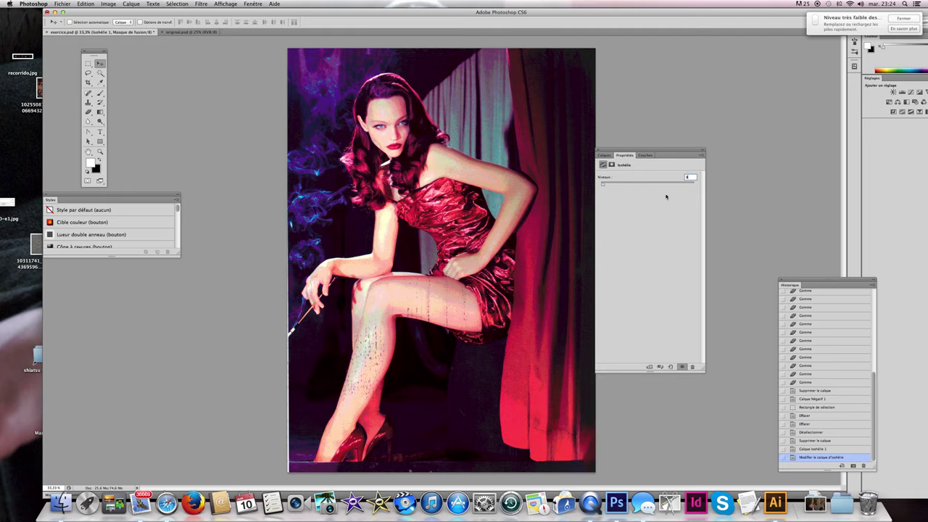
click(605, 188)
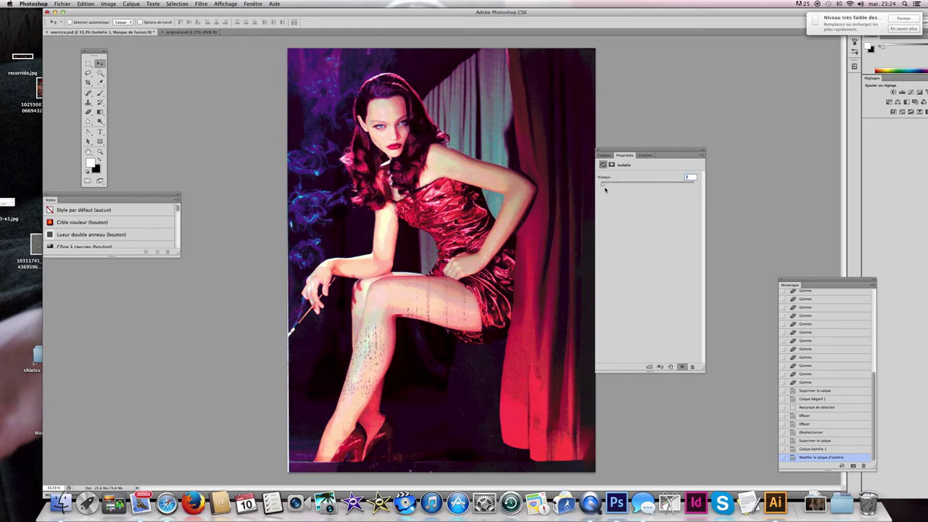
text(4)
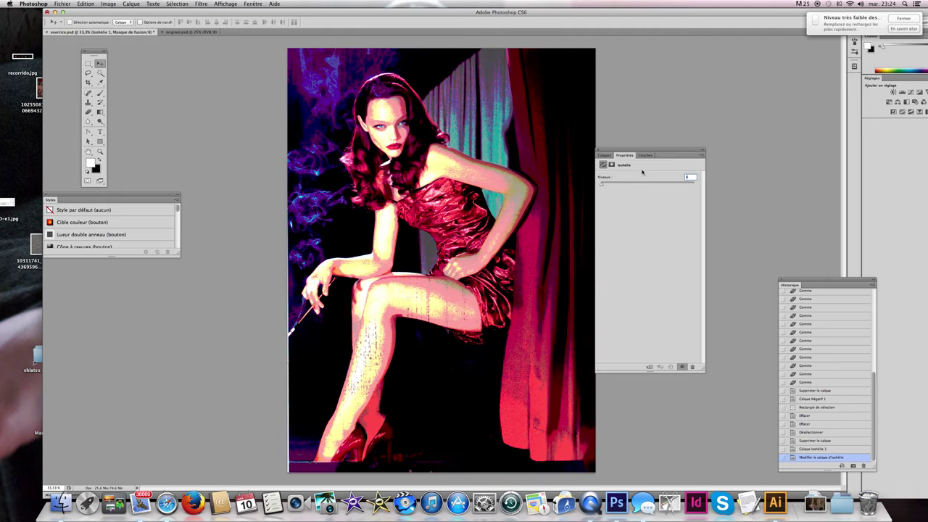
Step: Back in Calques, select the Isohélie 1 layer itself and bring up the adjustment layer list
click(612, 158)
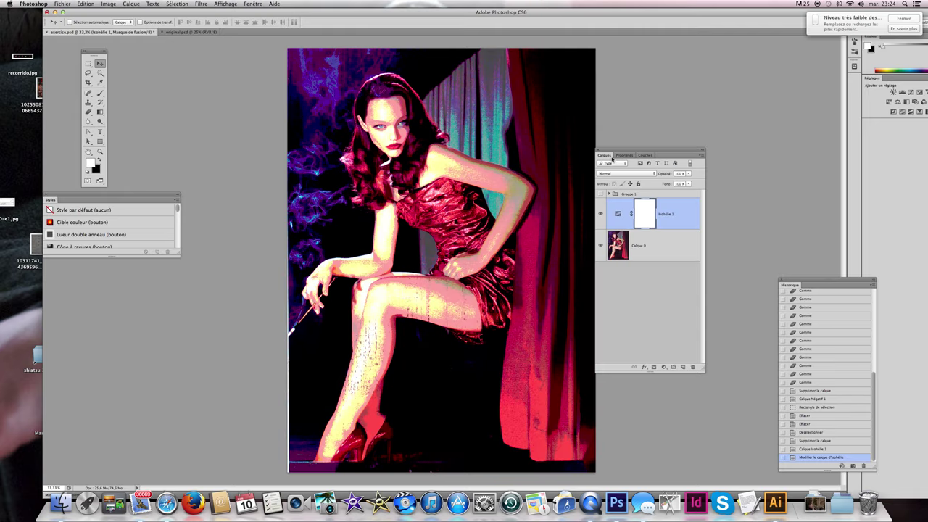
click(680, 208)
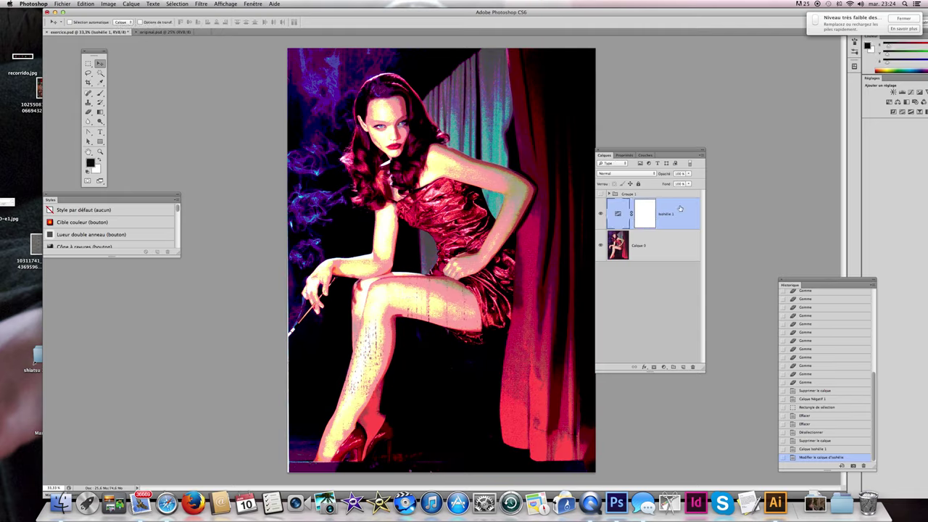
click(664, 366)
Step: Add a Seuil threshold layer in Multiply blend mode and toggle it to compare
click(681, 461)
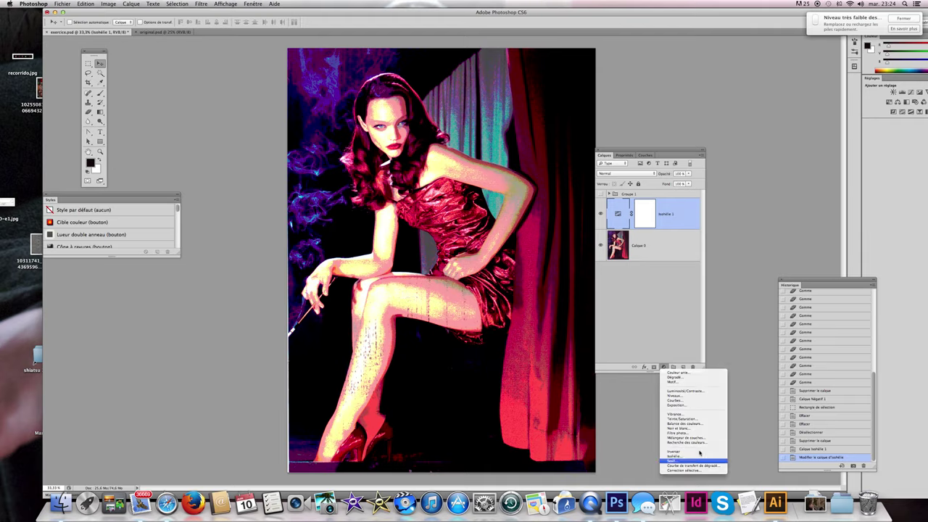
click(603, 155)
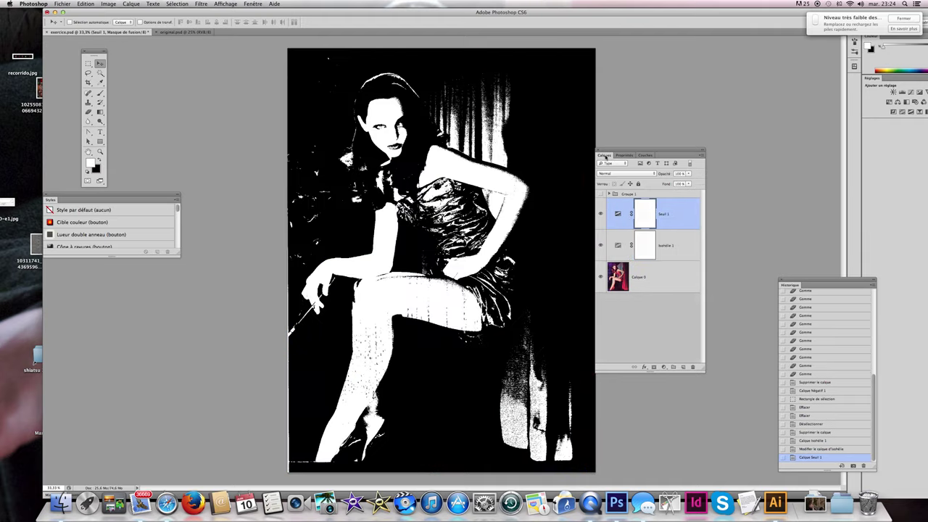
click(650, 174)
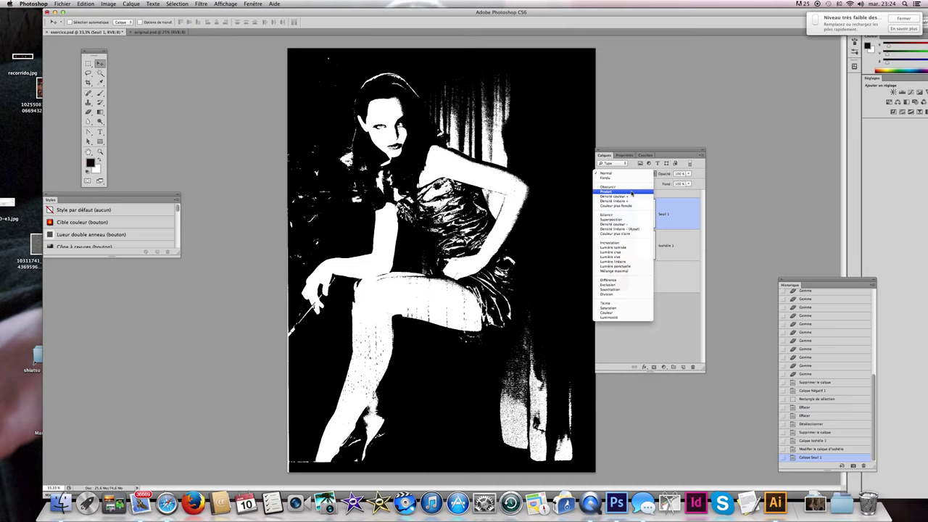
click(631, 191)
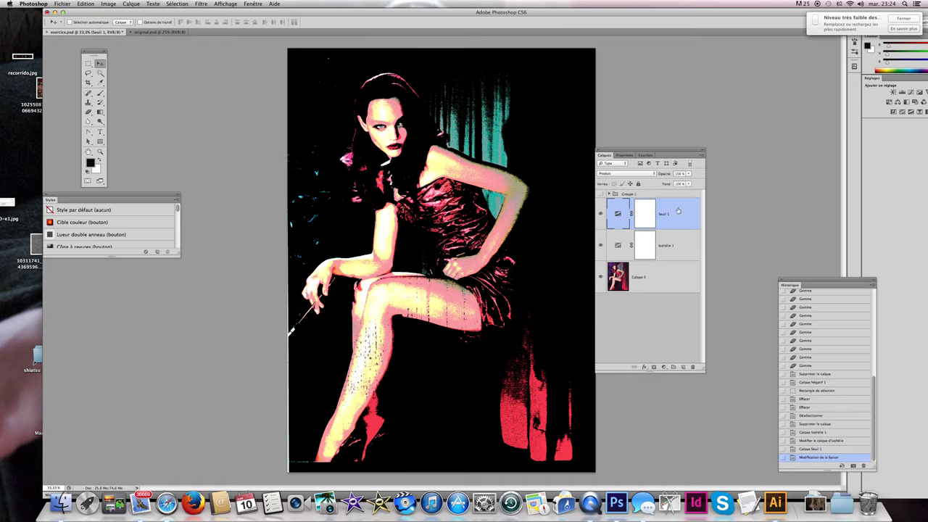
click(600, 214)
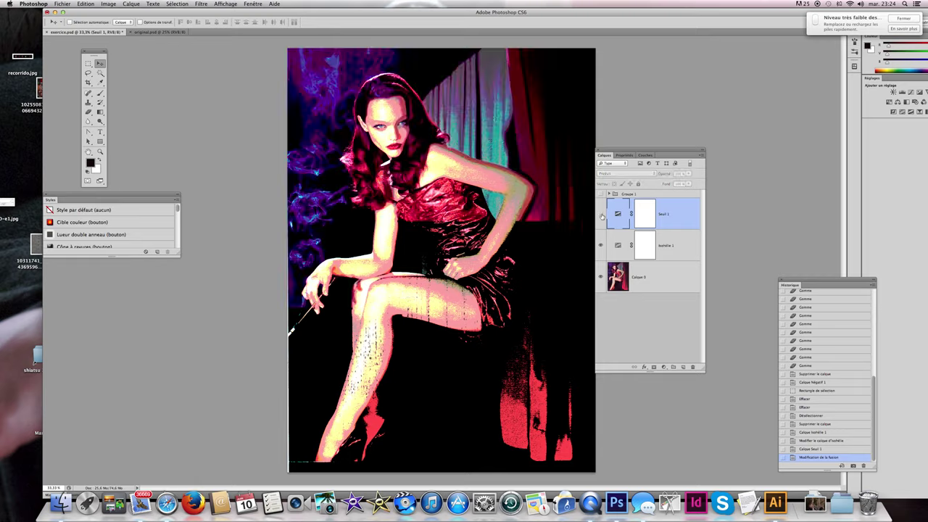
click(600, 214)
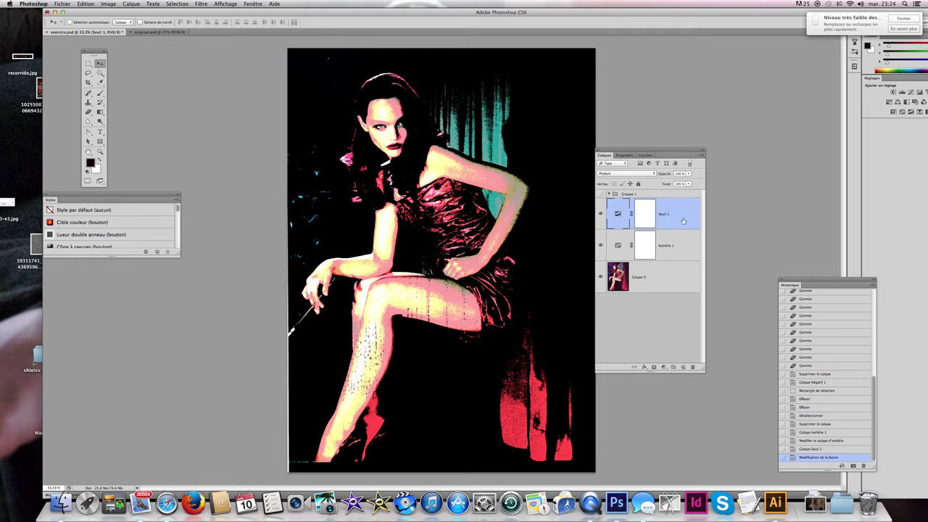
Step: Select both Seuil 1 and Isohélie 1 layers and delete them
click(674, 247)
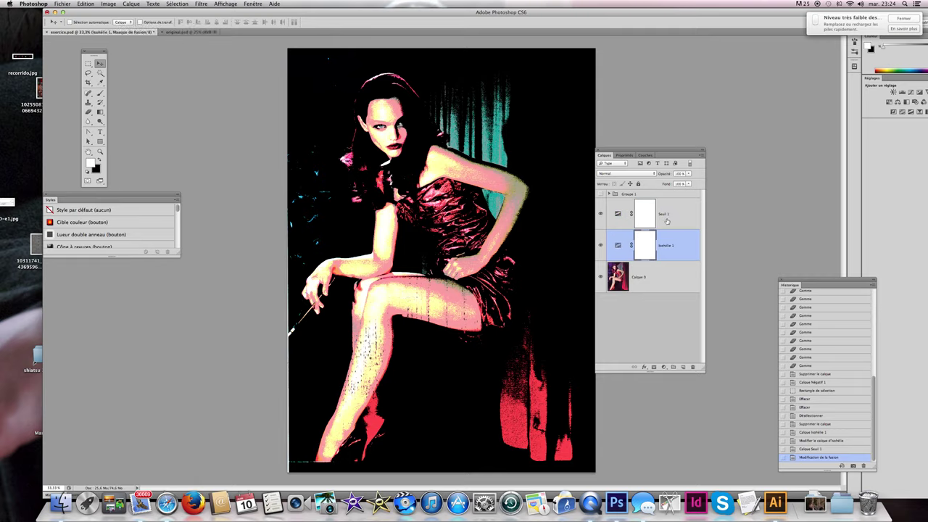
click(665, 218)
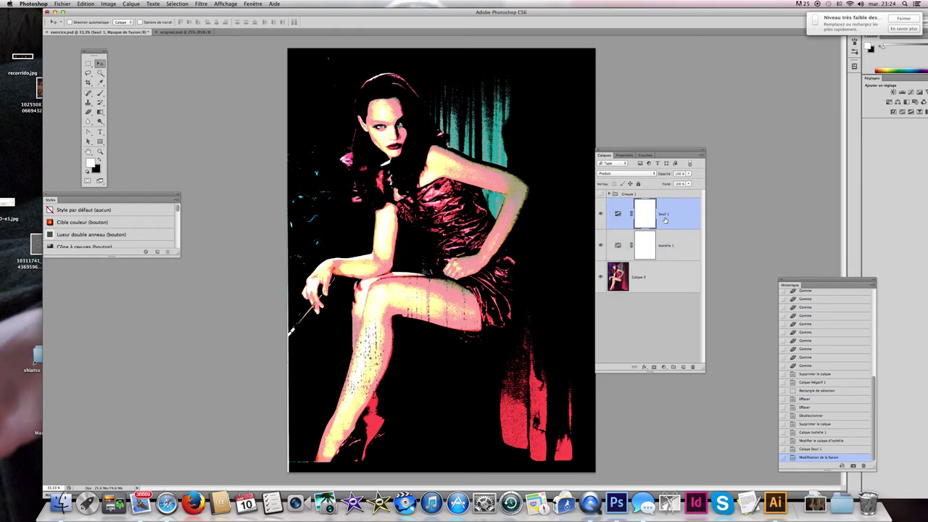
shift+click(677, 250)
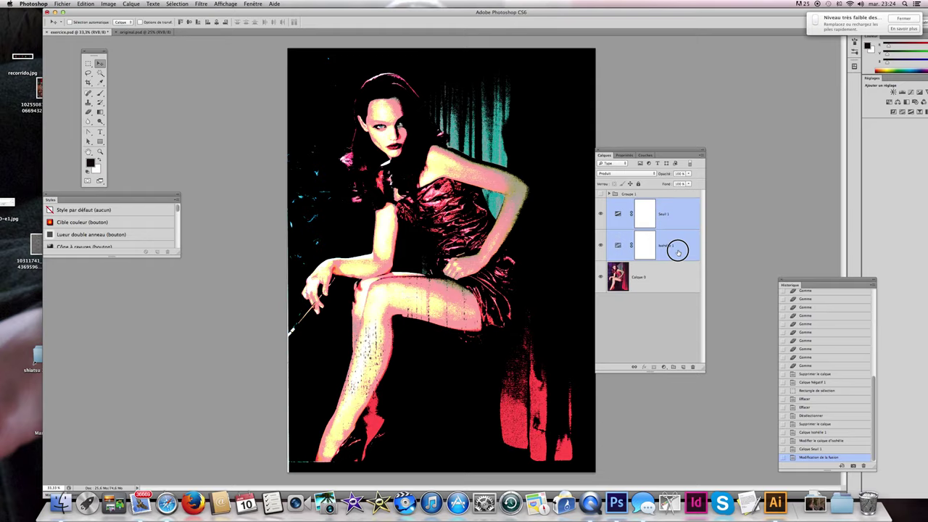
drag(677, 249, 693, 367)
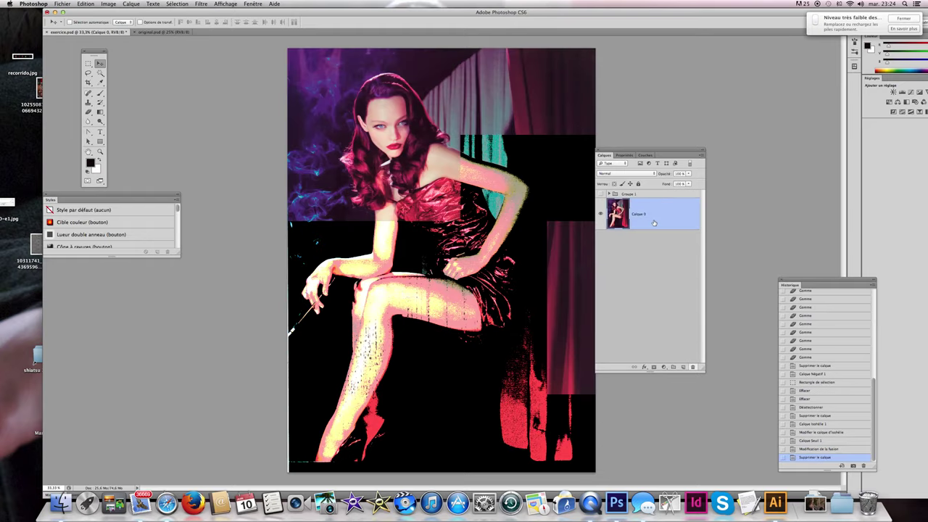
Step: Add a Noir et blanc adjustment layer, compare it on and off, and bring up its channel Properties
click(662, 367)
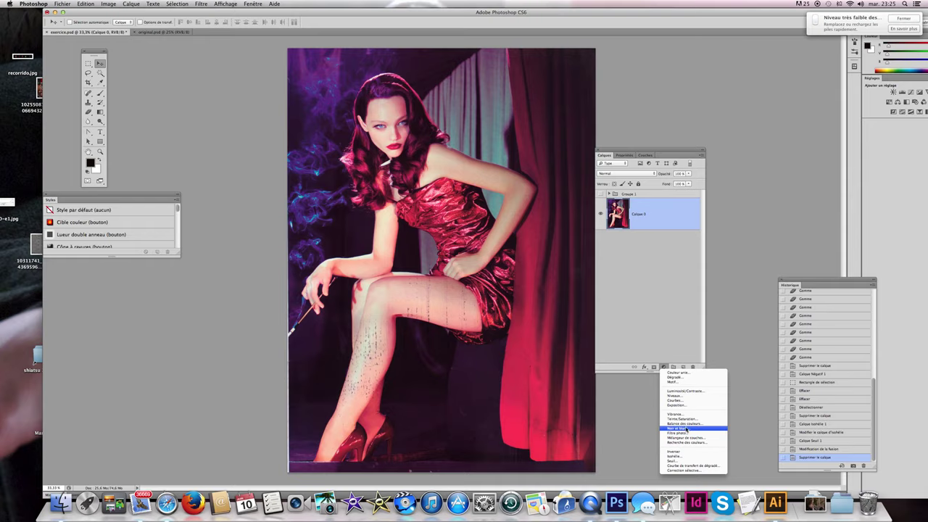
click(695, 430)
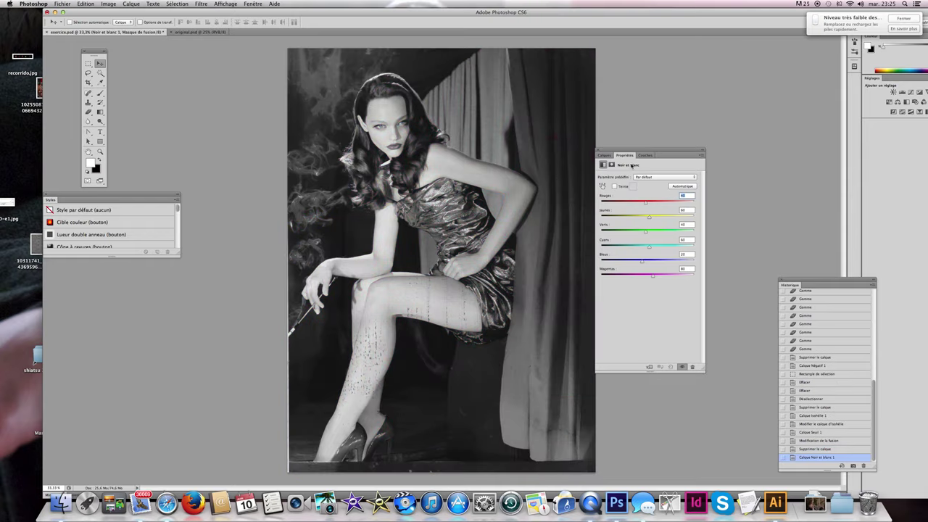
click(608, 157)
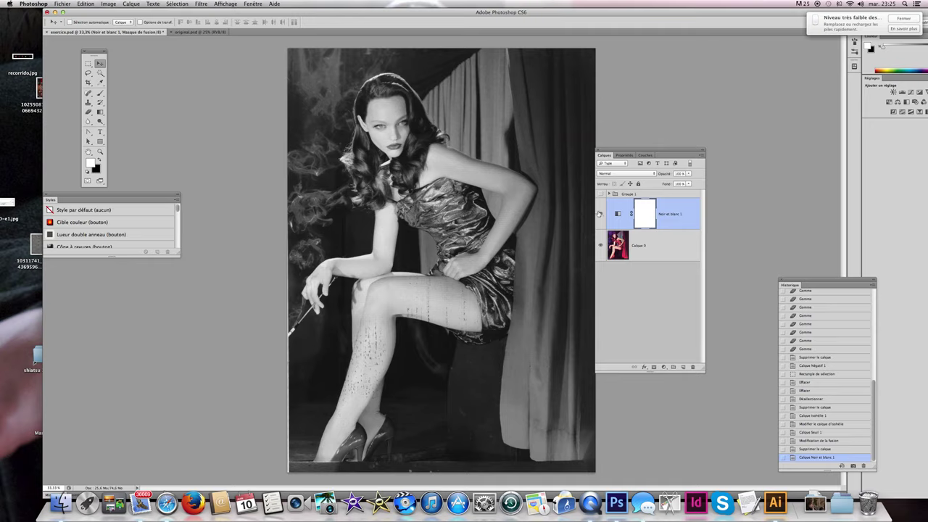
click(601, 215)
click(600, 214)
double_click(618, 214)
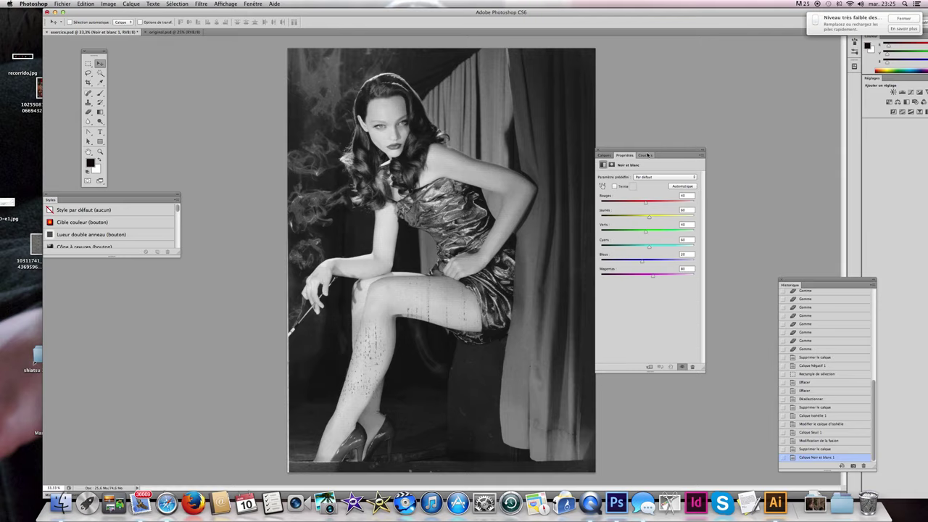
Step: Adjust the Rouges, Jaunes and Bleus sliders to reshape the grey conversion
drag(645, 206, 654, 204)
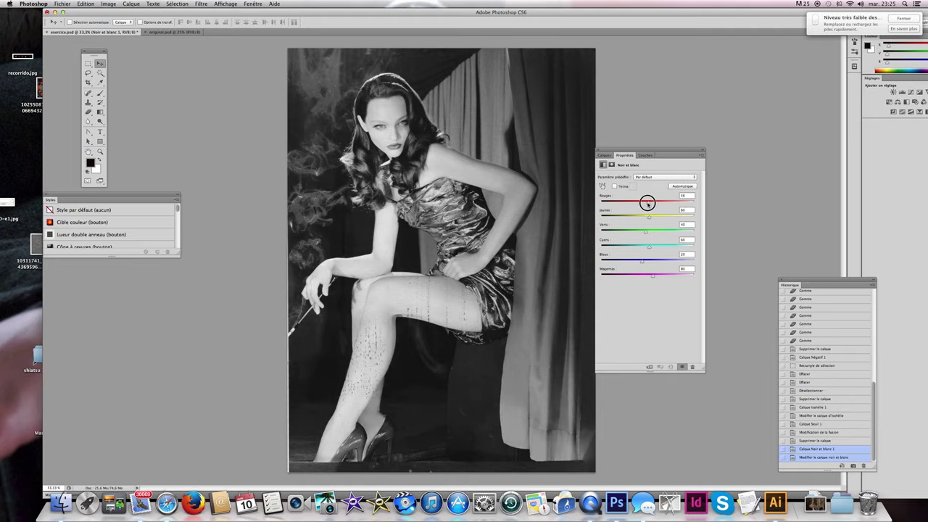
mouse_move(653, 204)
mouse_down()
mouse_move(641, 204)
mouse_move(654, 217)
mouse_up()
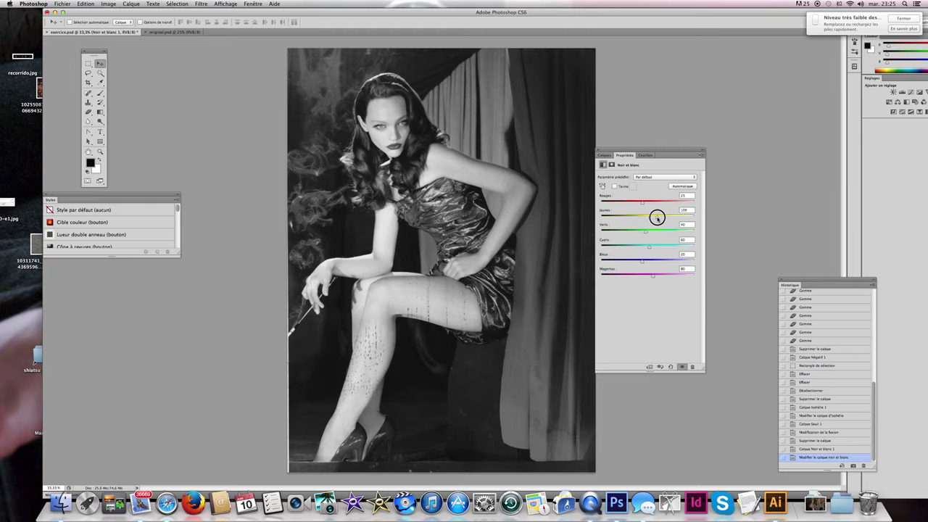
mouse_move(654, 218)
mouse_down()
mouse_move(643, 217)
mouse_move(671, 213)
mouse_move(637, 218)
mouse_move(652, 231)
mouse_up()
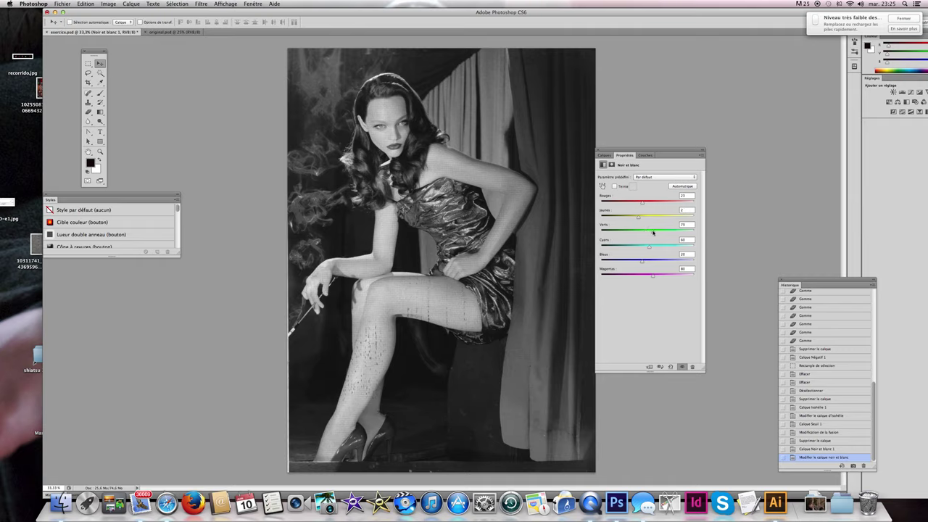
mouse_move(642, 263)
mouse_down()
mouse_move(663, 261)
mouse_move(633, 259)
mouse_move(654, 259)
mouse_move(646, 262)
mouse_up()
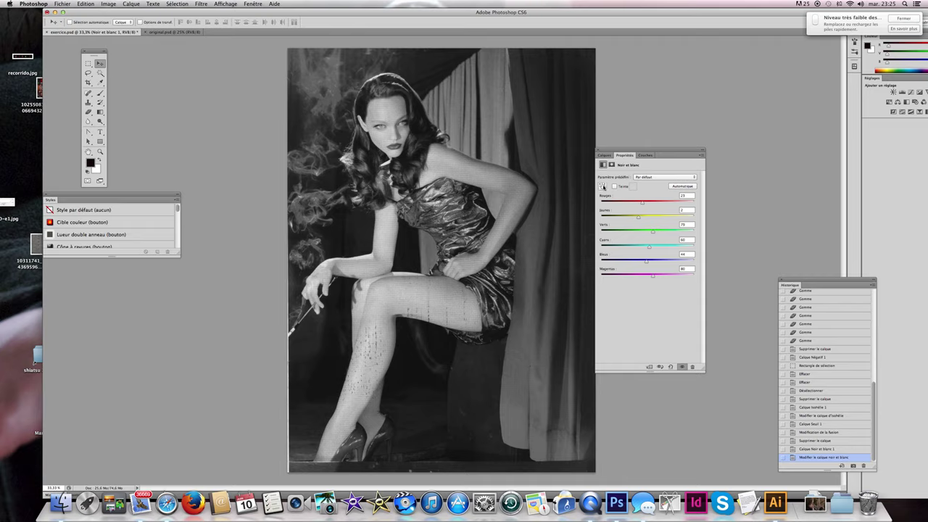
Step: Use the targeted-adjustment hand on the arm, leg and smoke to tune reds and magentas
click(602, 187)
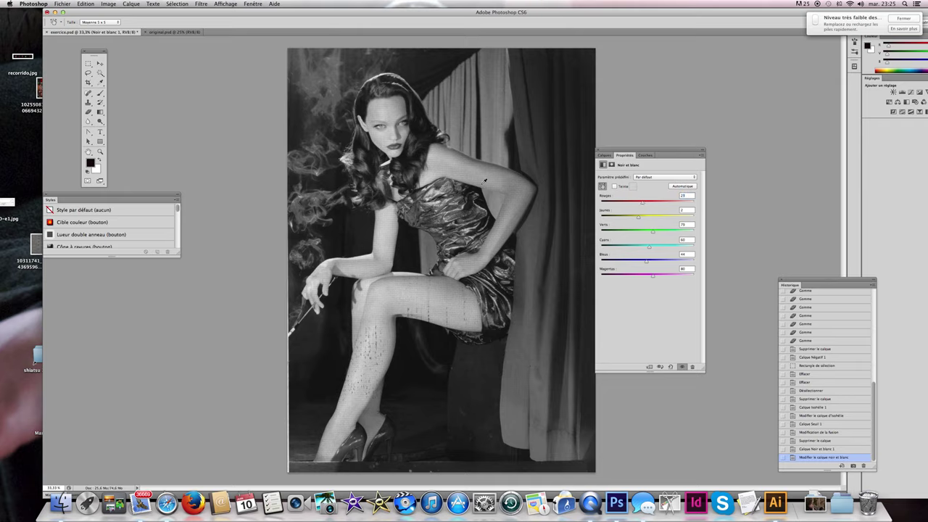
mouse_move(485, 175)
mouse_down()
mouse_move(502, 174)
mouse_move(474, 176)
mouse_up()
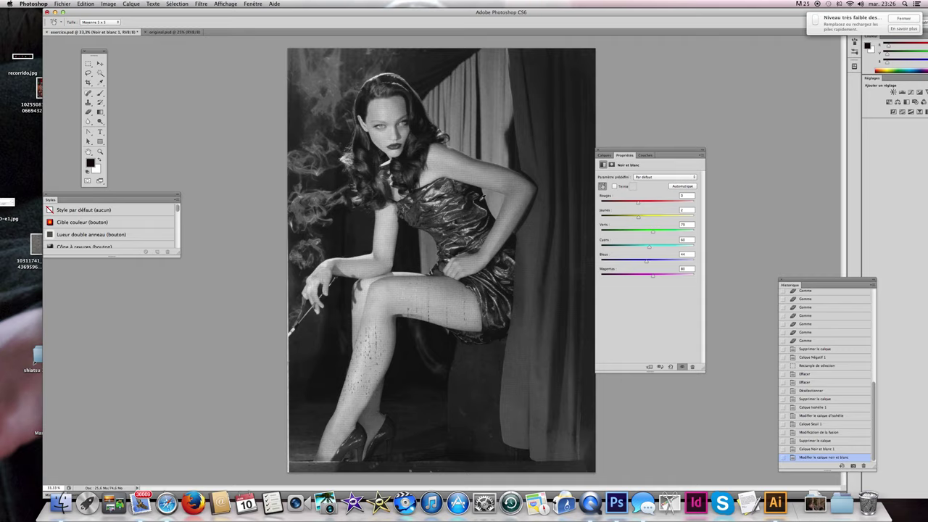
mouse_move(476, 205)
mouse_down()
mouse_move(486, 205)
mouse_move(467, 205)
mouse_up()
drag(436, 299, 439, 293)
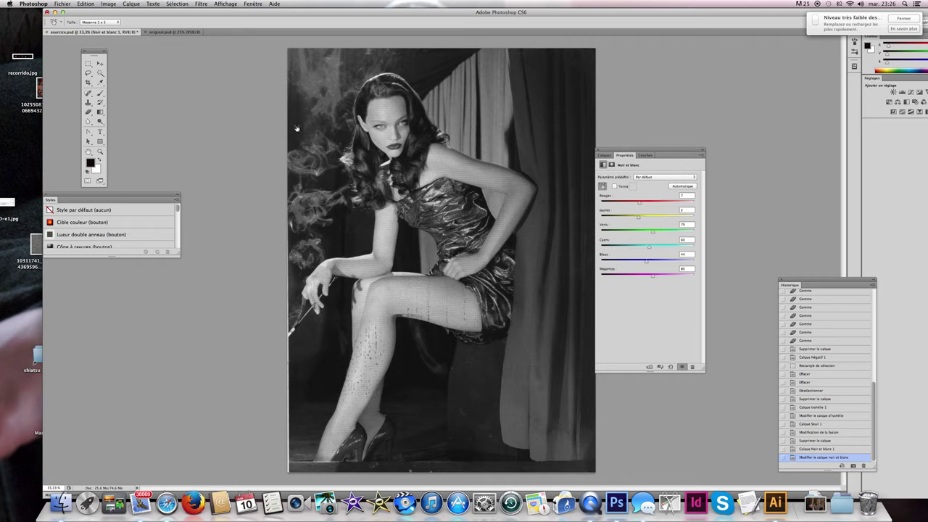
mouse_move(297, 129)
mouse_down()
mouse_move(314, 128)
mouse_move(303, 131)
mouse_up()
Step: Compare with the black-and-white layer hidden, then shift Cyans to about 68 on the photo
click(607, 156)
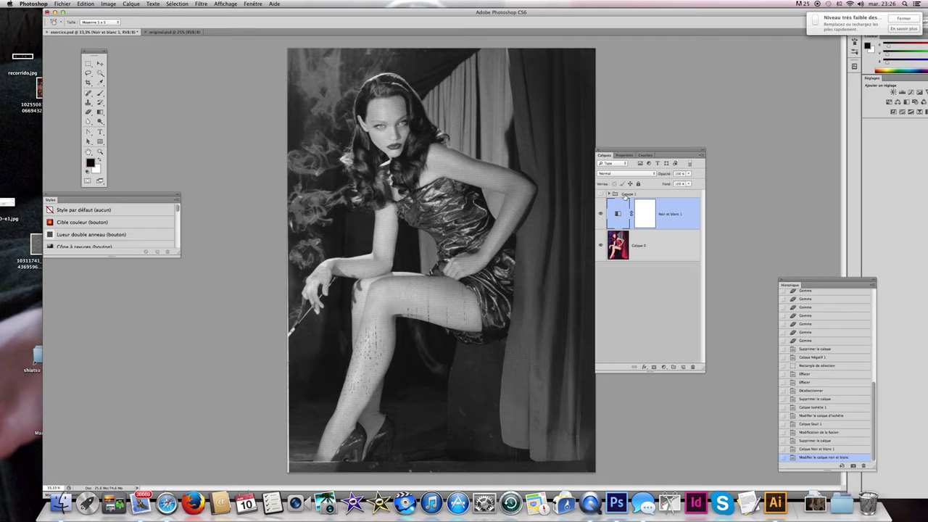
click(600, 215)
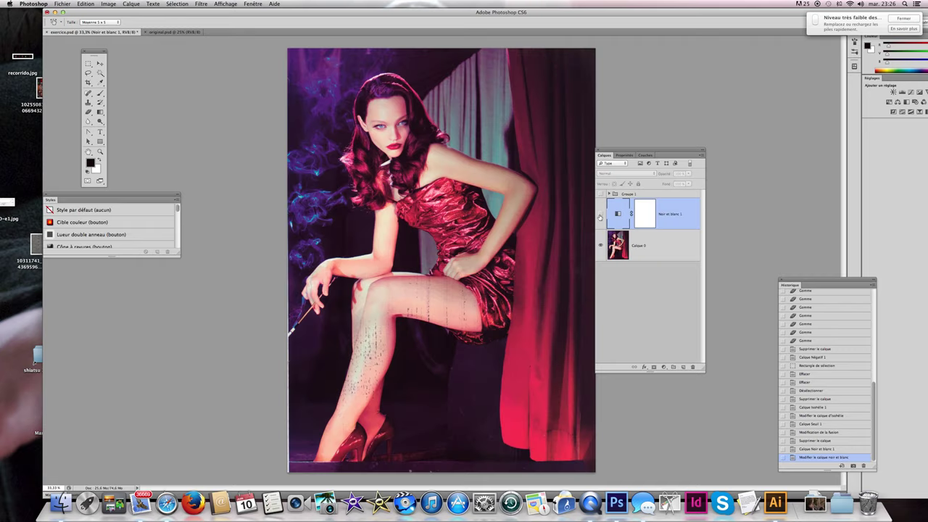
click(600, 214)
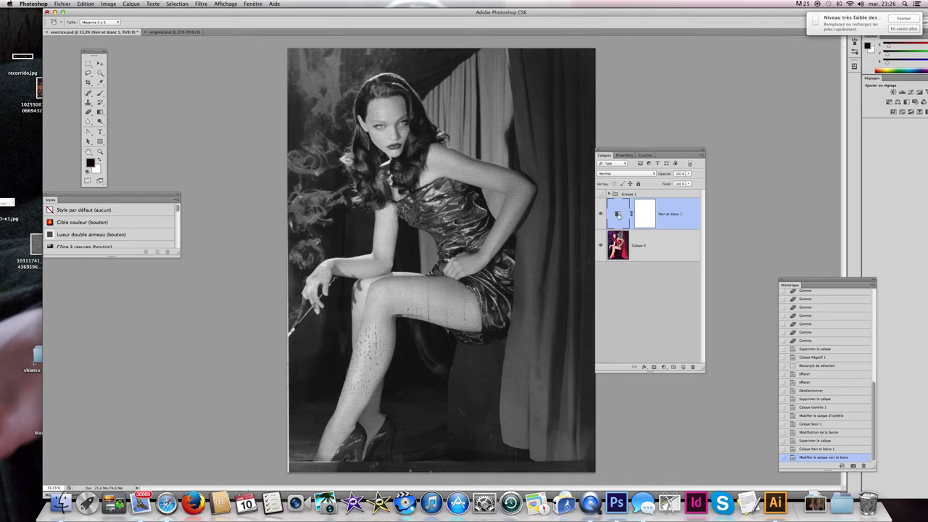
key(v)
double_click(618, 214)
click(602, 186)
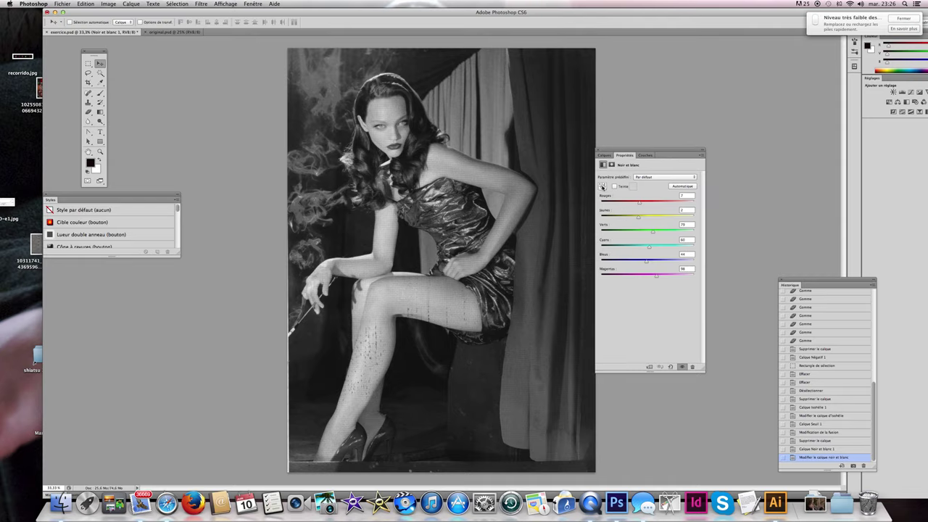
mouse_move(468, 145)
mouse_down()
mouse_move(485, 143)
mouse_move(458, 145)
mouse_up()
Step: Target the Noir et blanc layer mask and reset colours to black and white
click(604, 155)
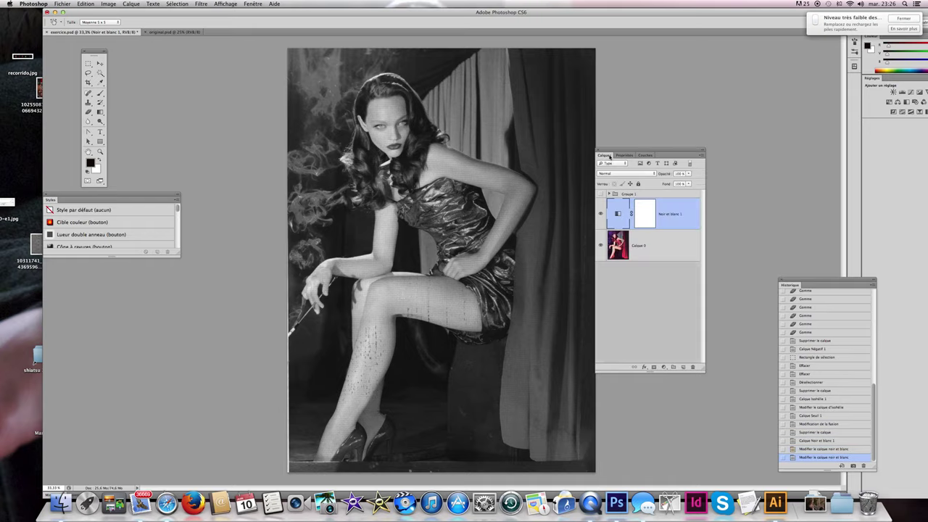
click(644, 213)
key(v)
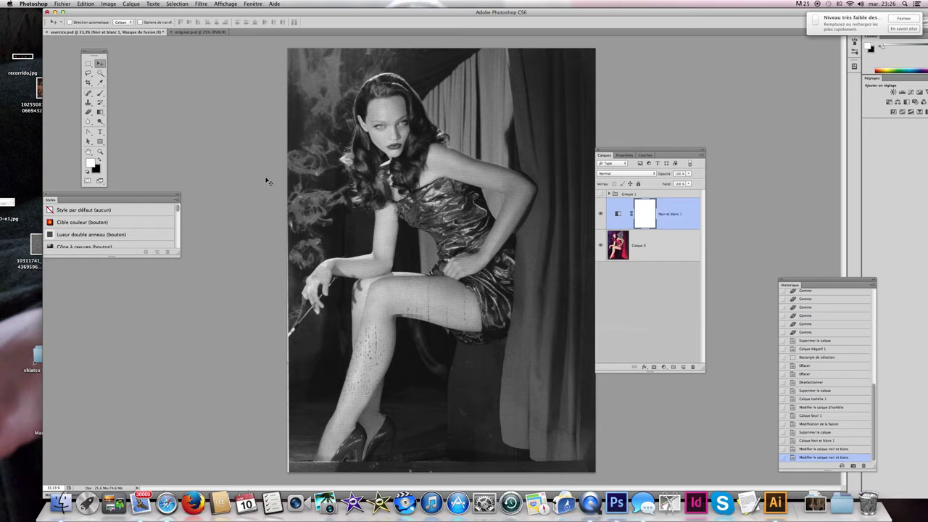
Step: With the Brush at 100% opacity, paint the mask over the dress bodice and skirt
click(88, 112)
click(163, 22)
drag(163, 30, 182, 30)
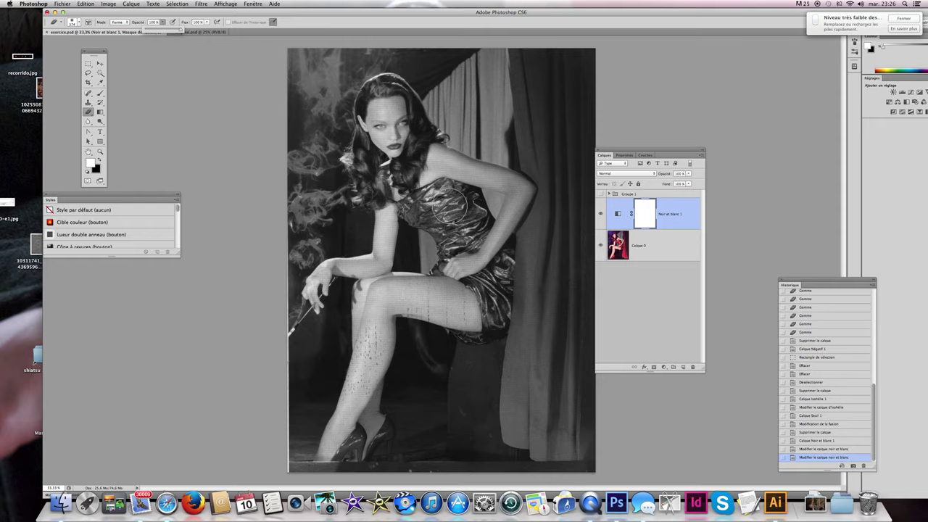
mouse_move(448, 205)
mouse_down()
mouse_move(411, 214)
mouse_move(449, 242)
mouse_move(446, 261)
mouse_move(502, 287)
mouse_up()
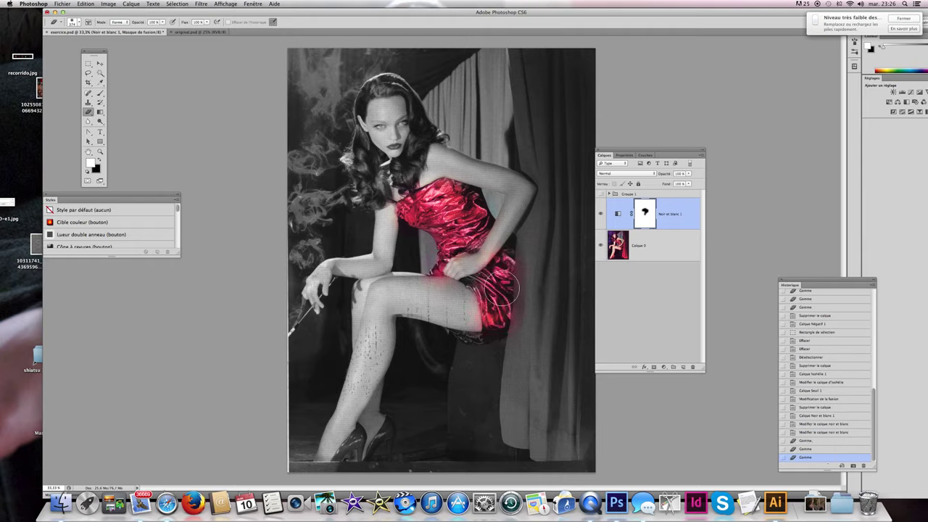
mouse_move(500, 286)
mouse_down()
mouse_move(487, 297)
mouse_move(493, 340)
mouse_up()
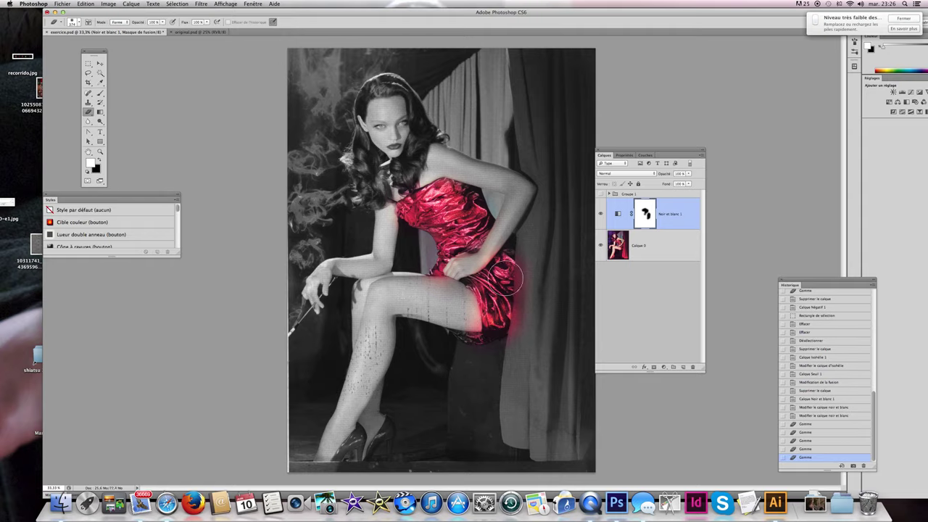
Step: Resize the brush to 242 px, 0% hardness, reveal the right hip and fix overspill
mouse_move(536, 278)
mouse_down()
mouse_move(527, 276)
mouse_move(536, 335)
mouse_up()
drag(526, 265, 527, 323)
key(x)
mouse_move(537, 257)
mouse_down()
mouse_move(526, 304)
mouse_move(543, 300)
mouse_move(511, 344)
mouse_move(434, 292)
mouse_up()
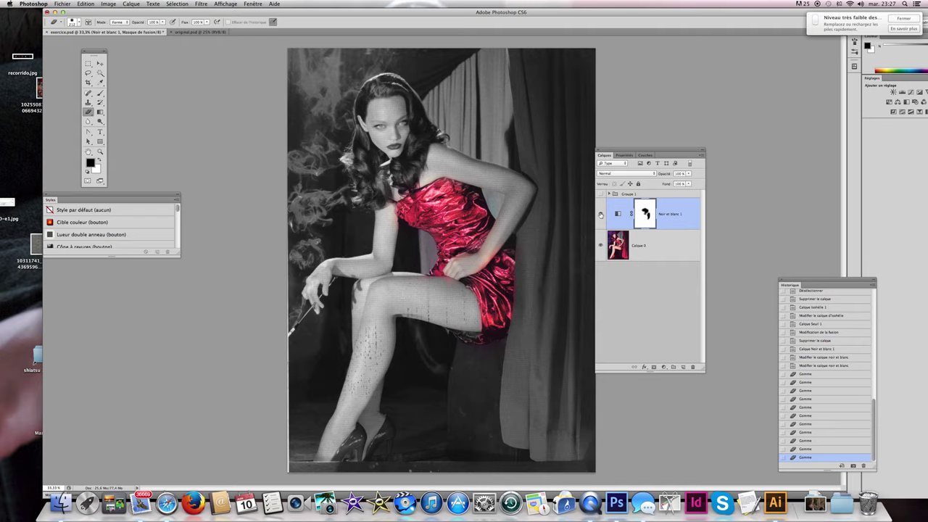
Step: Compare the layer on and off, then delete Noir et blanc 1
click(600, 214)
click(600, 214)
drag(685, 217, 694, 368)
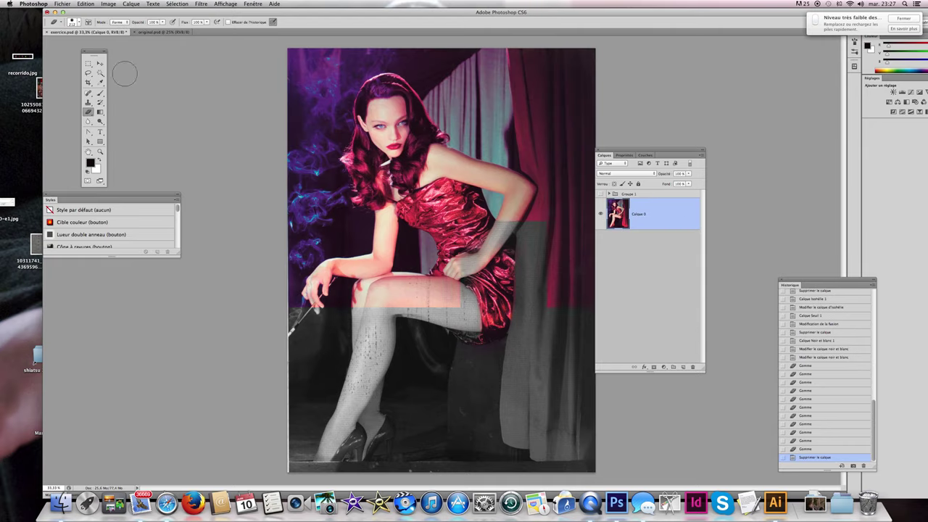
Step: Switch to the Move tool (V)
key(v)
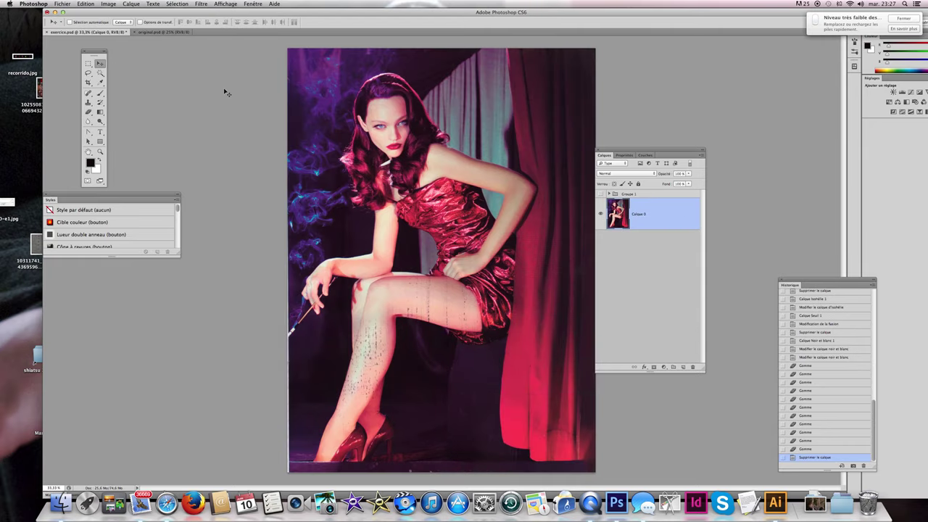